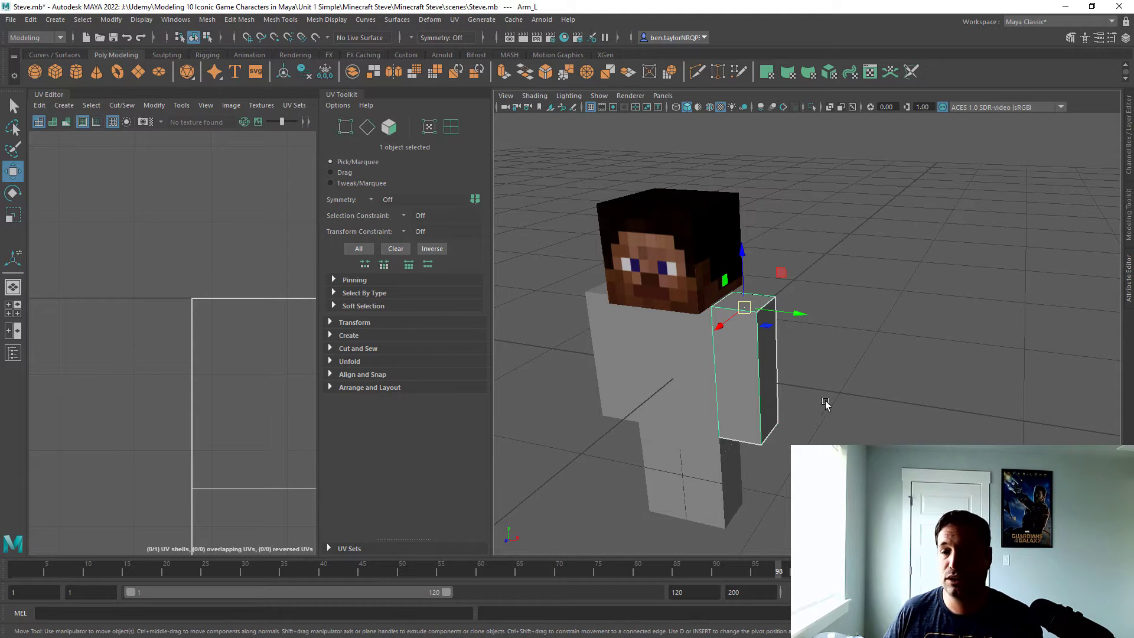
Rename the material assigned to the character's head as Steve_Texture
click(668, 240)
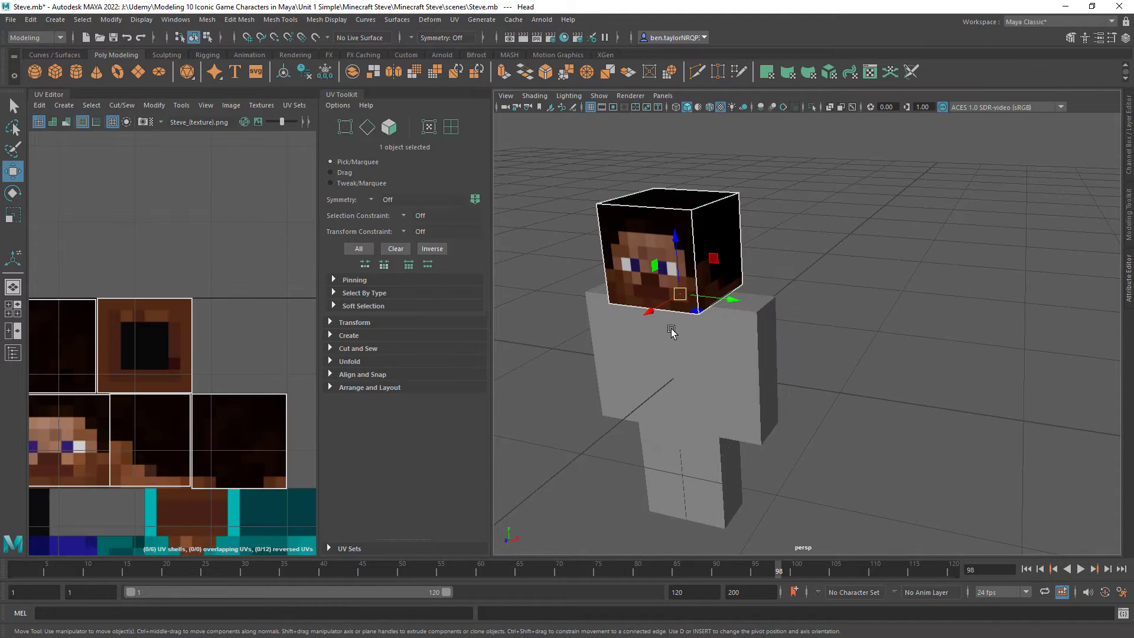
click(750, 346)
click(700, 269)
click(1129, 273)
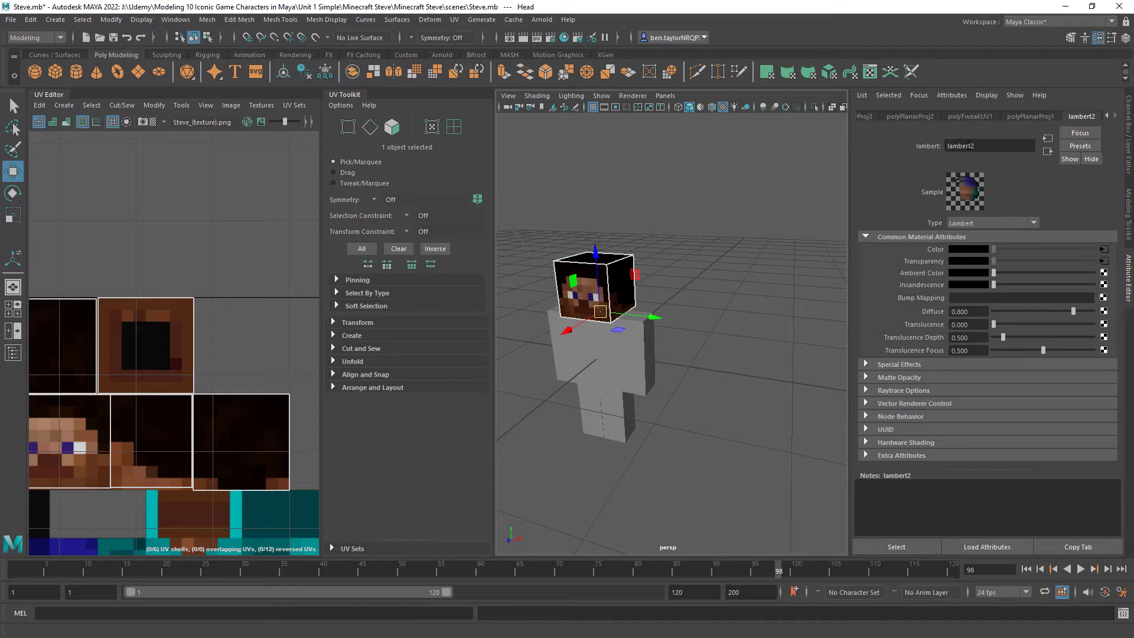
drag(998, 145, 913, 148)
text(Steve_Texture)
key(Return)
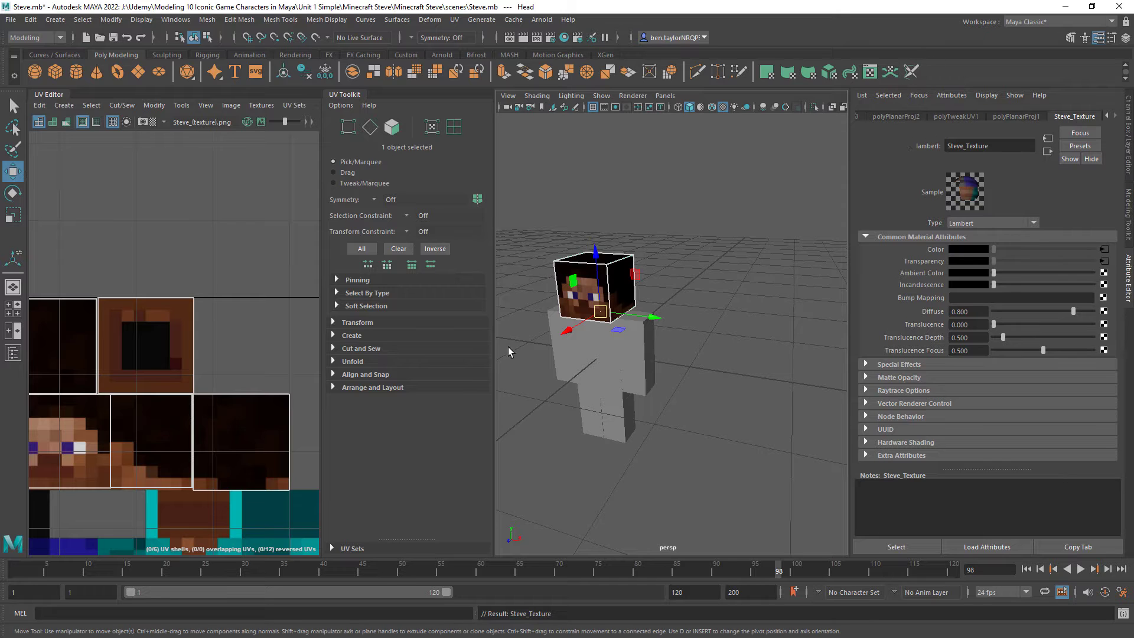
Assign the existing Steve_Texture material to the left arm
click(651, 378)
right_click(639, 352)
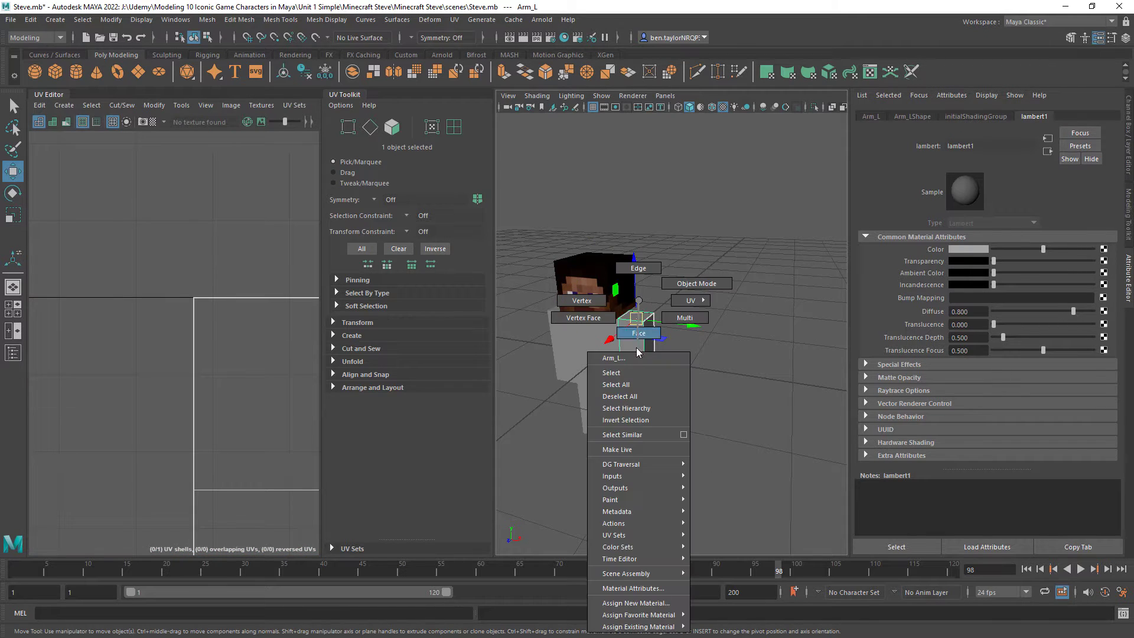
mouse_move(673, 626)
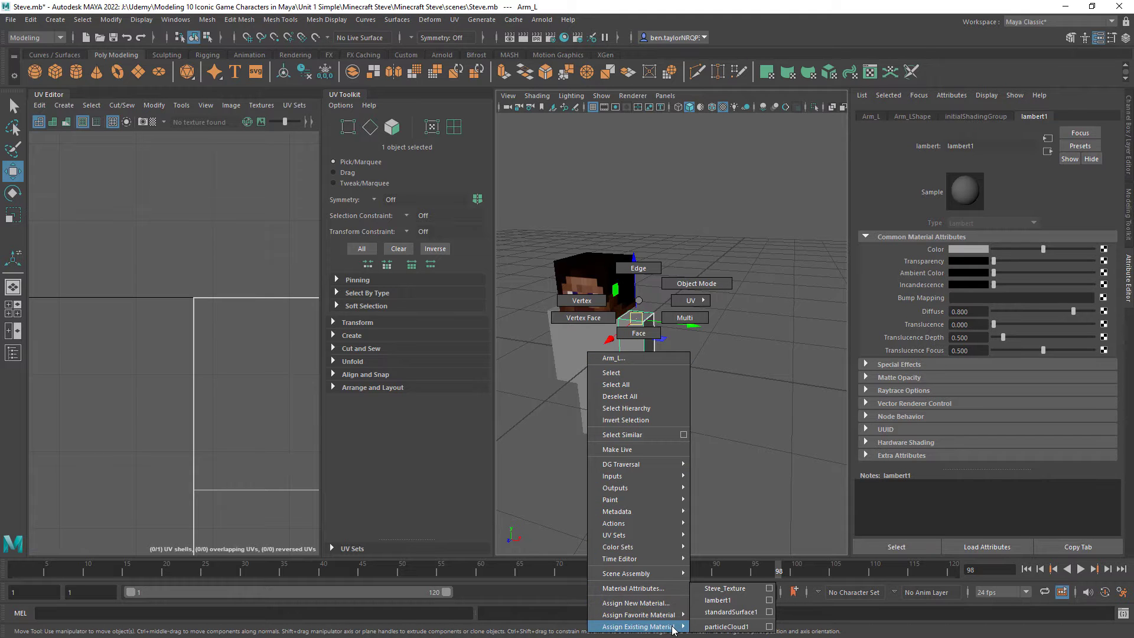
click(725, 588)
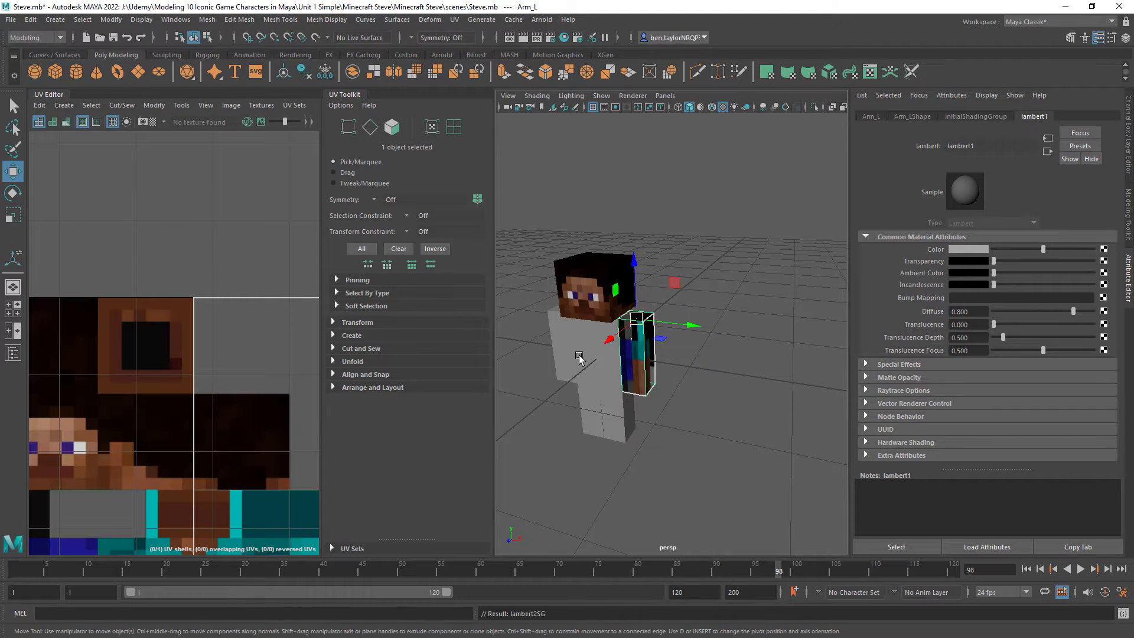
Assign the existing Steve_Texture material to the right arm and both legs together
drag(561, 451, 609, 336)
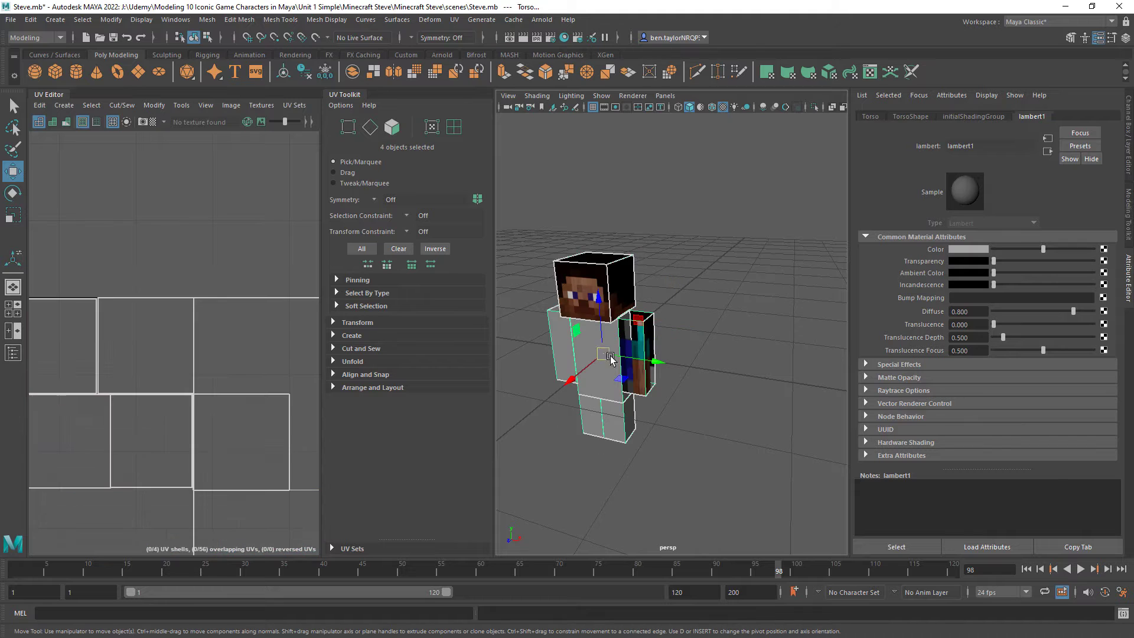
click(573, 446)
alt+drag(709, 341, 737, 323)
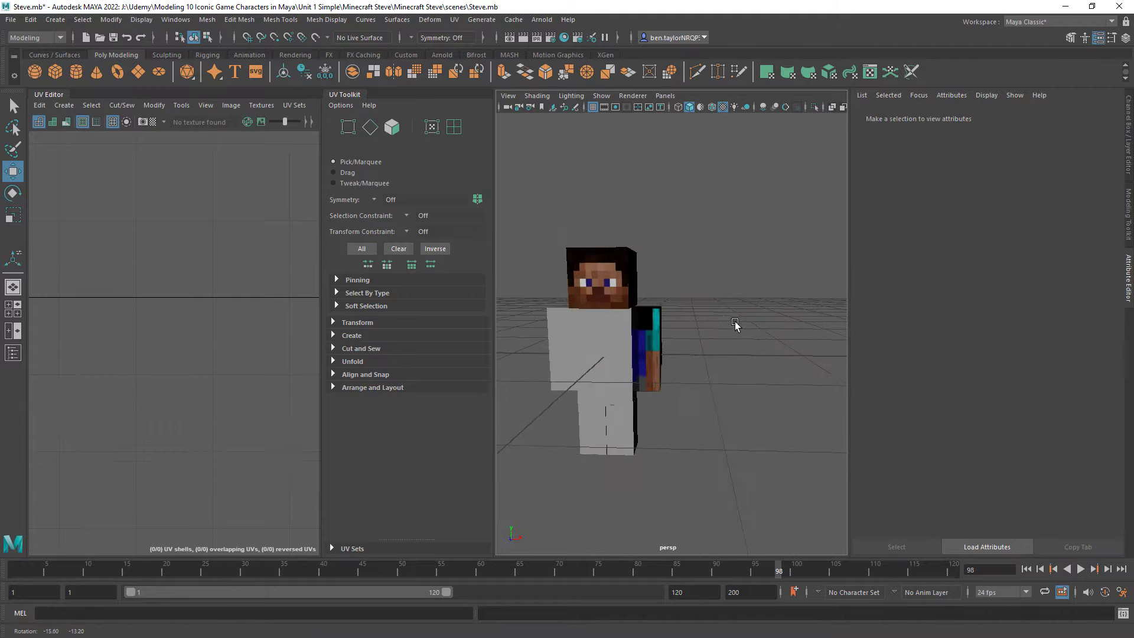
click(600, 438)
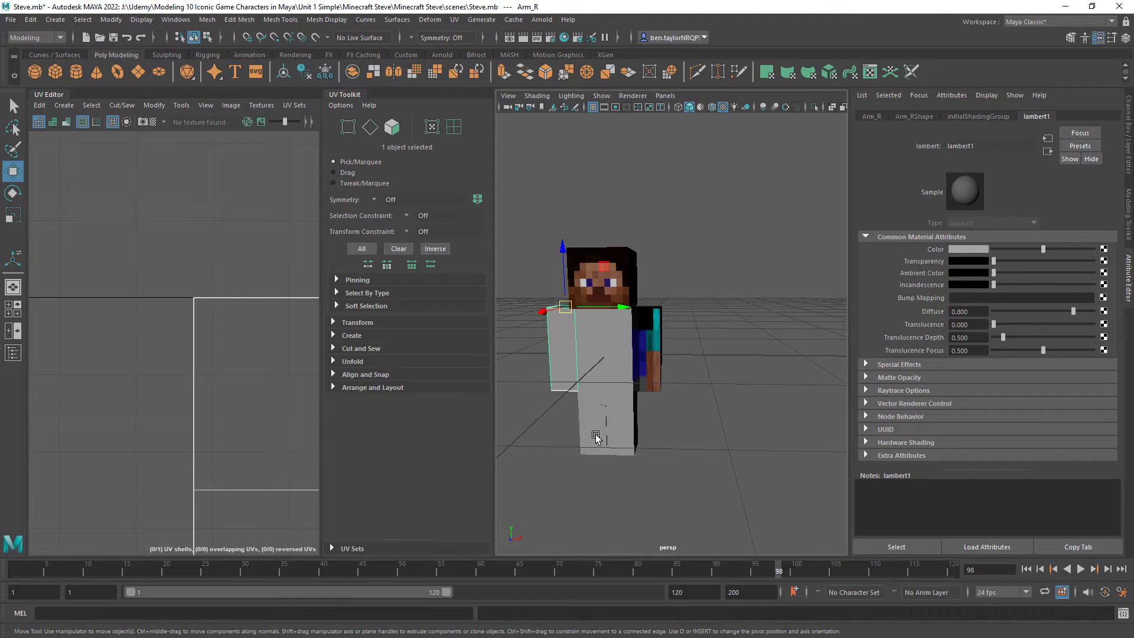
shift+click(597, 436)
shift+click(625, 431)
right_click(626, 435)
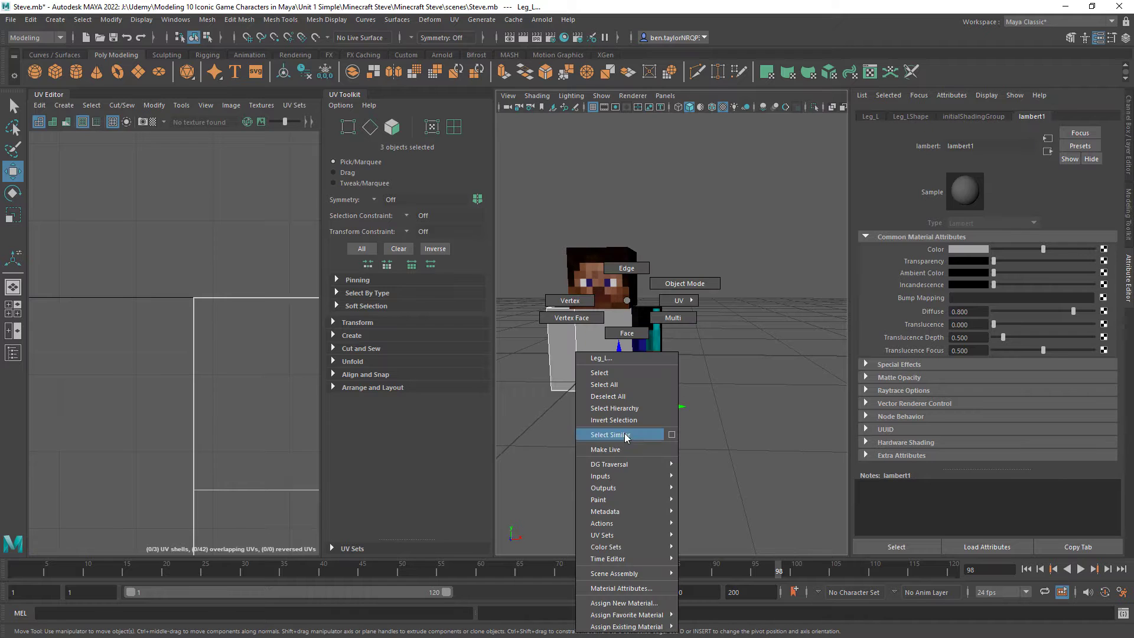
mouse_move(664, 628)
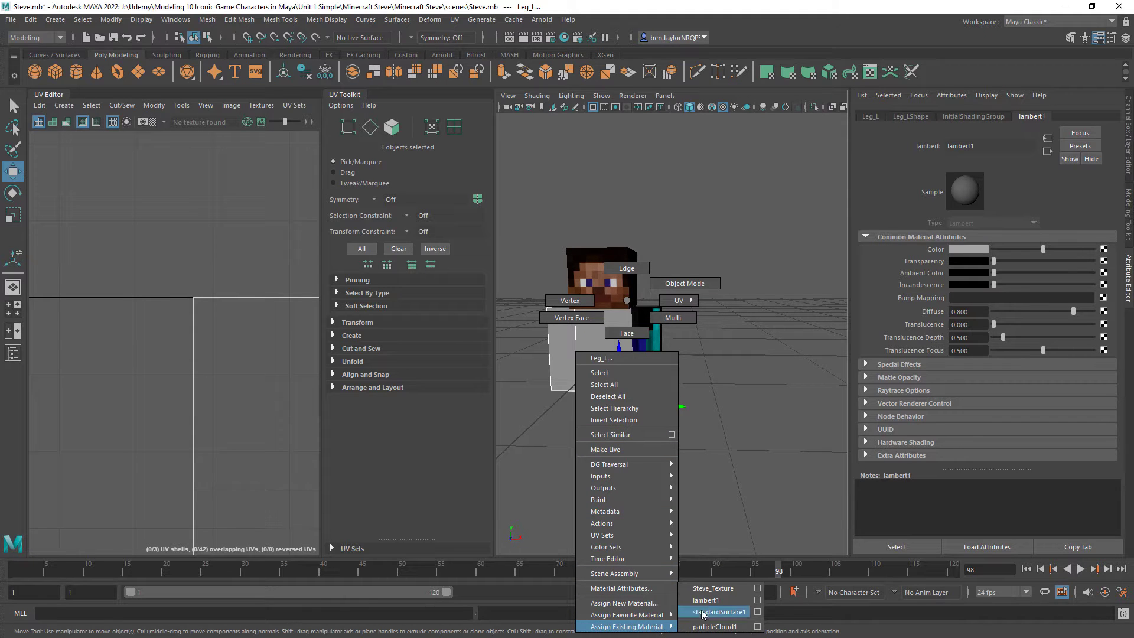
click(712, 588)
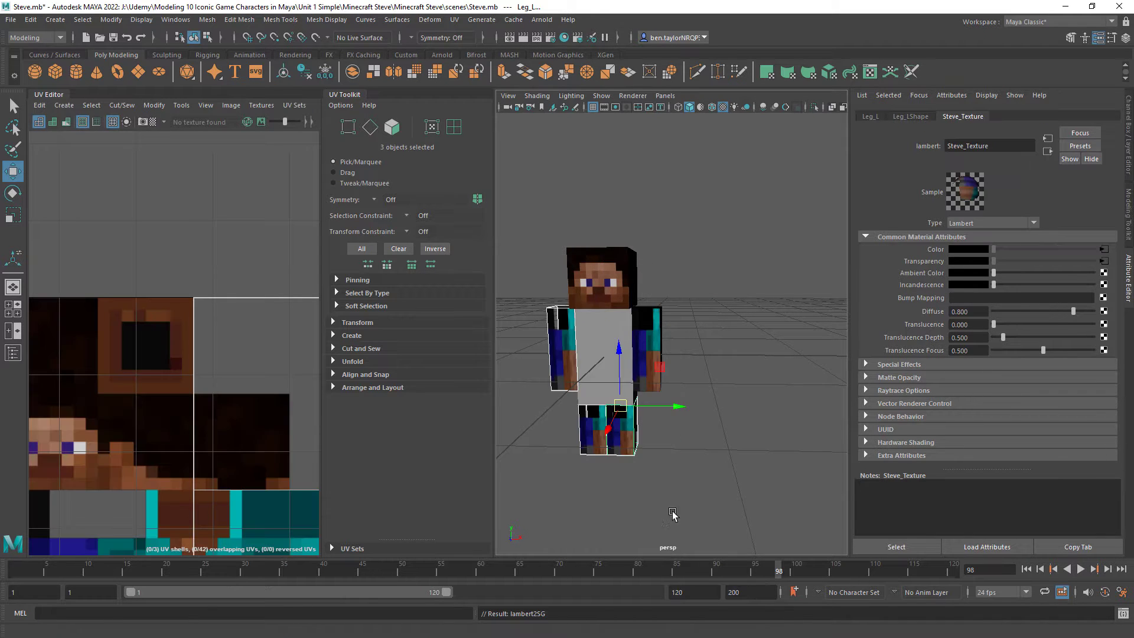
Assign the existing Steve_Texture material to the torso and clear the selection
click(588, 361)
scroll(615, 357, up, 5)
scroll(601, 339, down, 5)
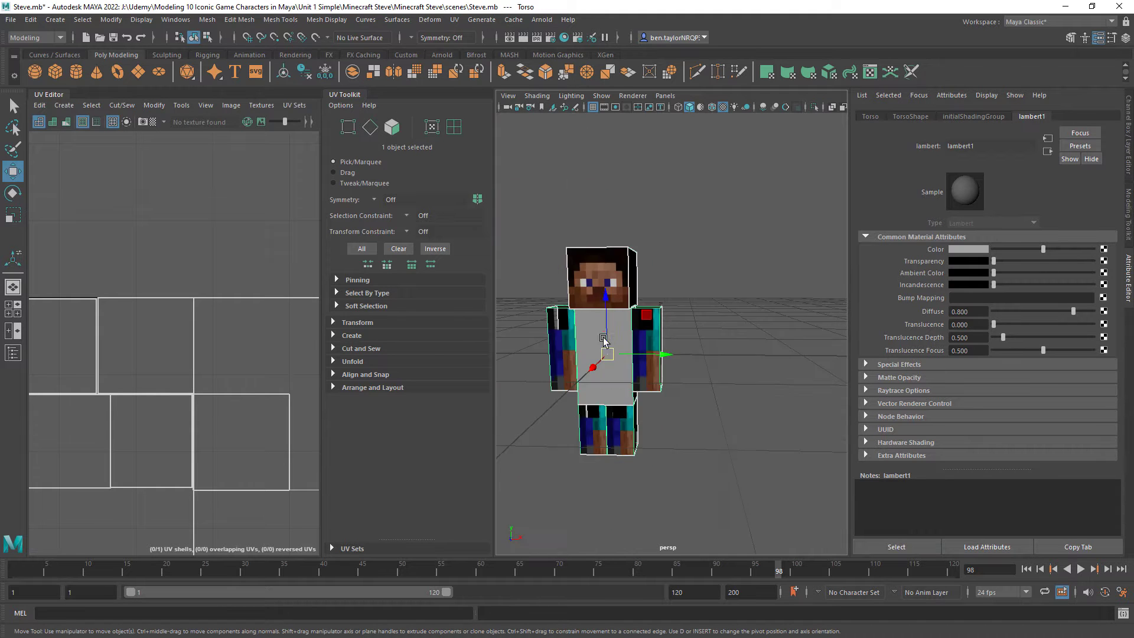
alt+drag(602, 339, 633, 339)
right_click(619, 336)
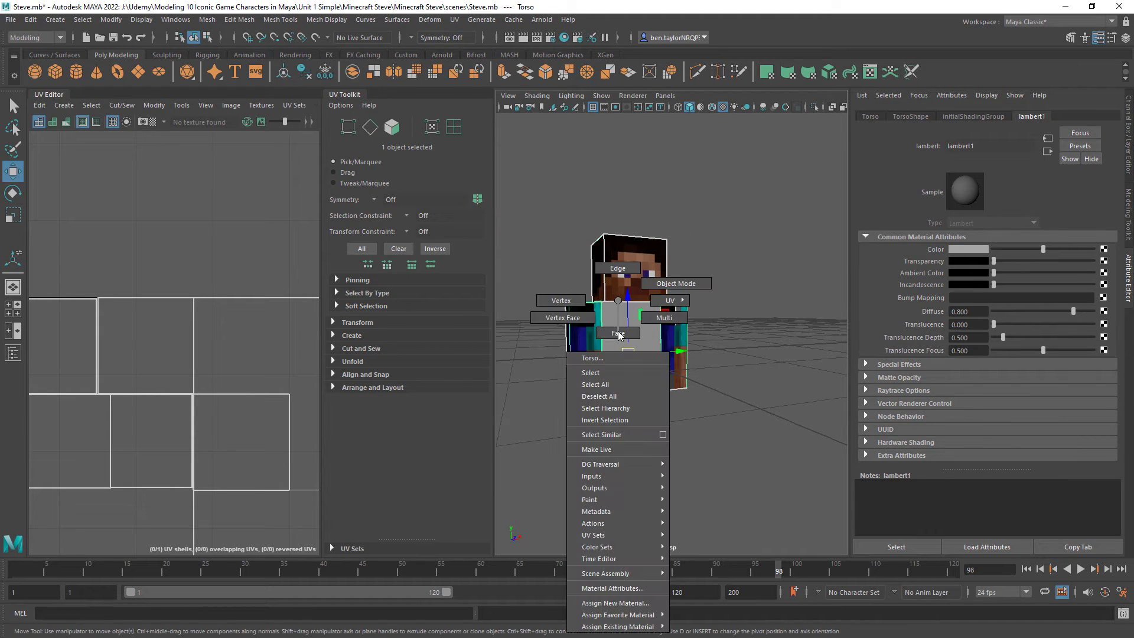
mouse_move(645, 628)
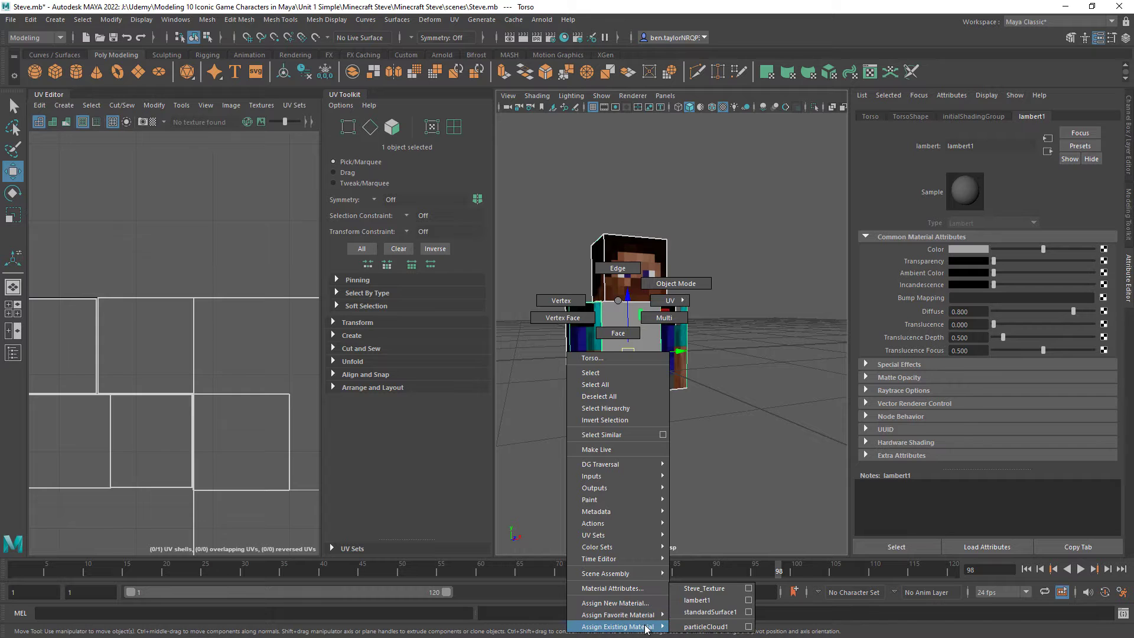
click(704, 588)
click(716, 360)
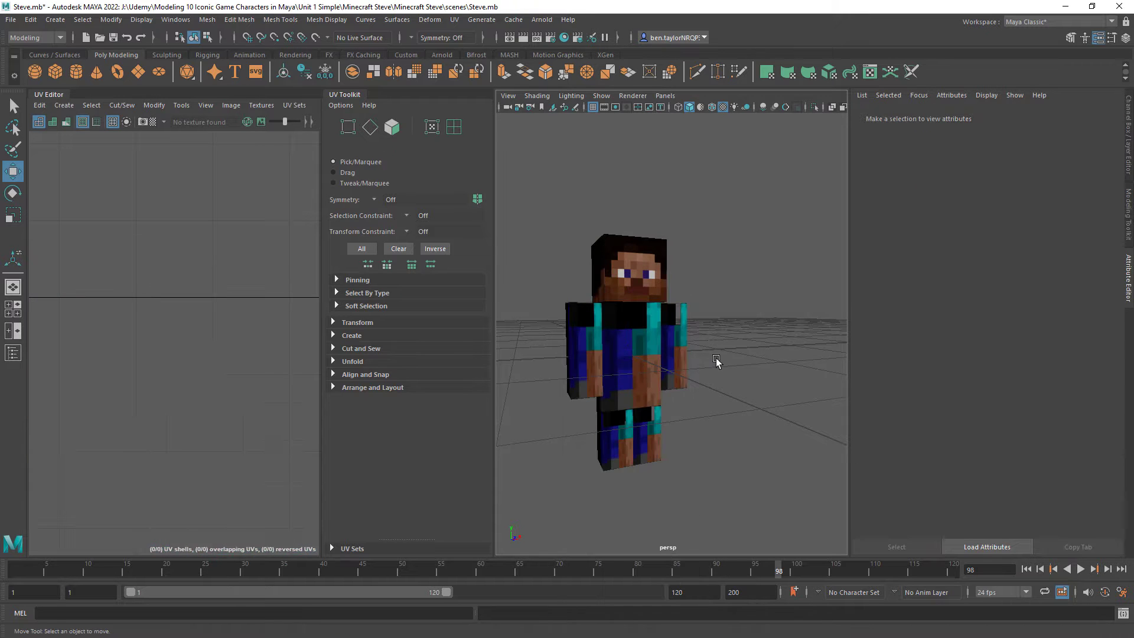
Examine the texture on the torso, arms and legs from several angles and up close
alt+drag(716, 359, 669, 364)
scroll(668, 365, up, 5)
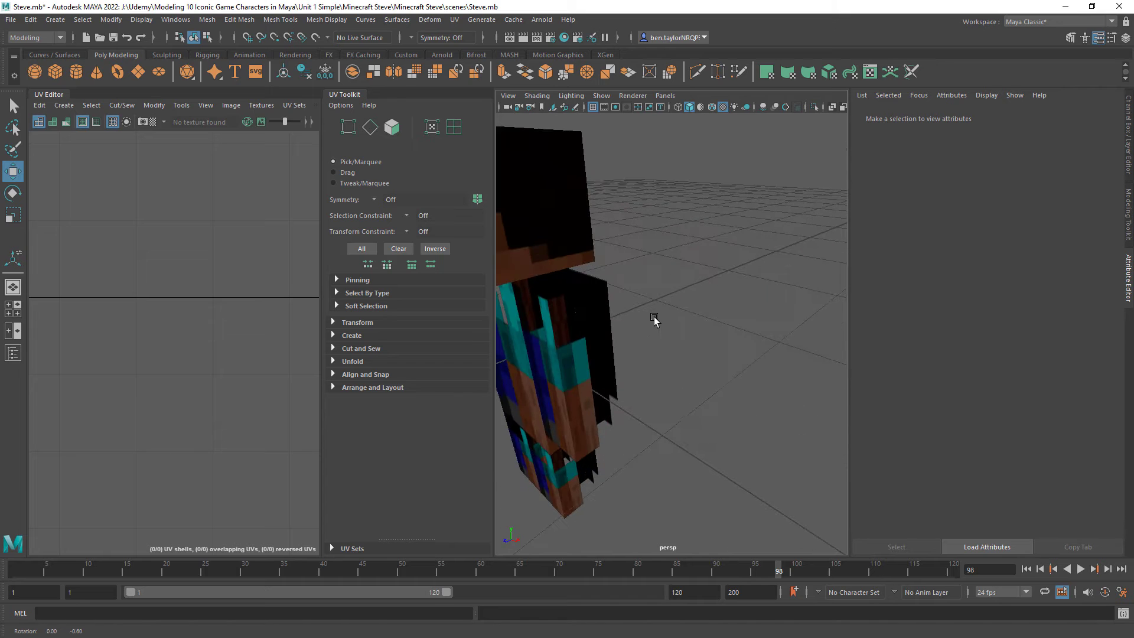
alt+drag(656, 321, 721, 352)
scroll(749, 313, down, 8)
drag(711, 286, 717, 334)
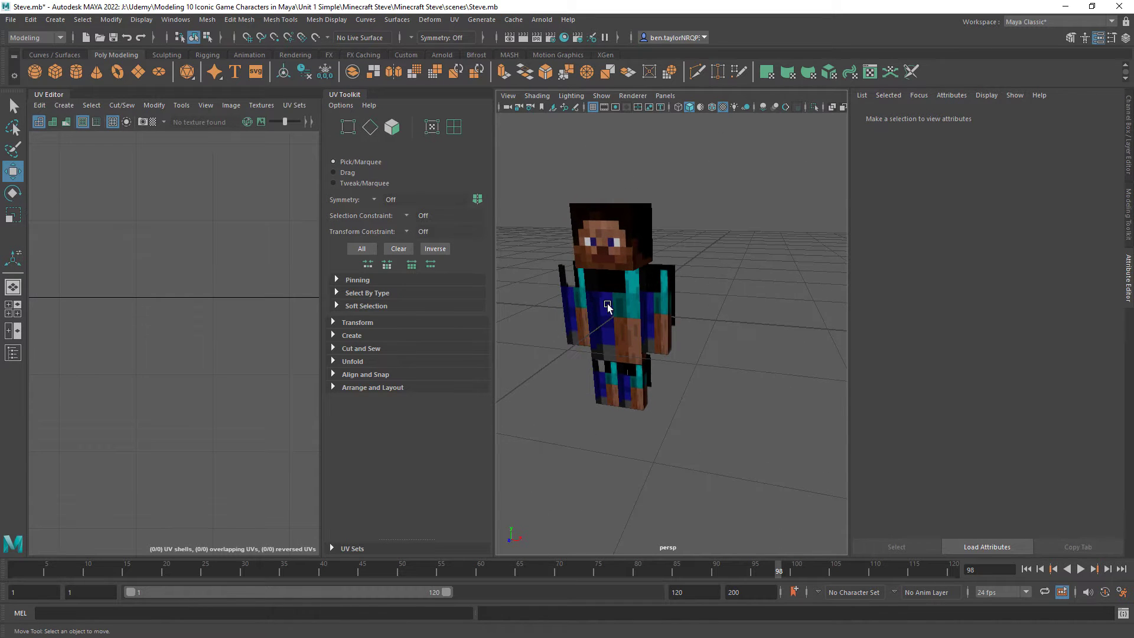
click(609, 308)
key(f)
scroll(679, 319, up, 2)
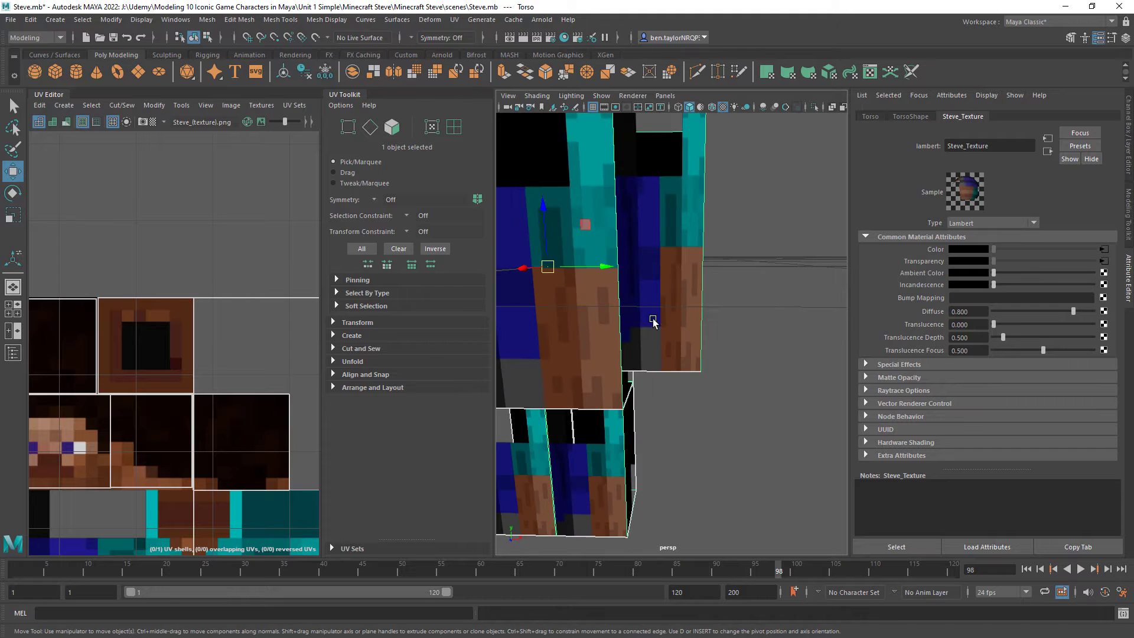
scroll(742, 319, up, 3)
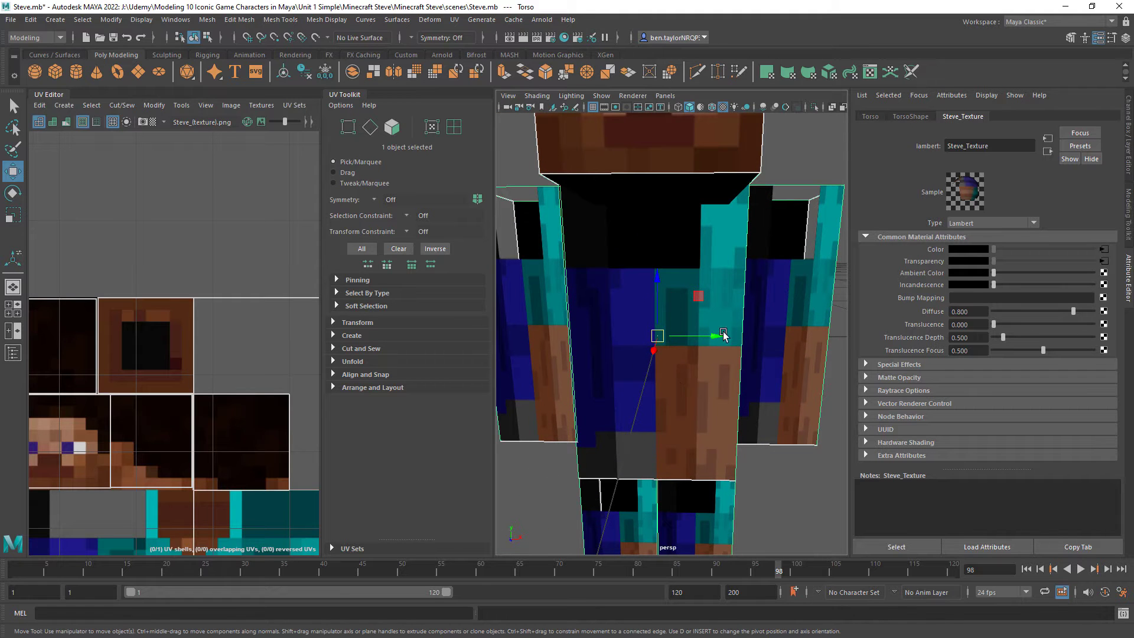
alt+drag(724, 336, 697, 325)
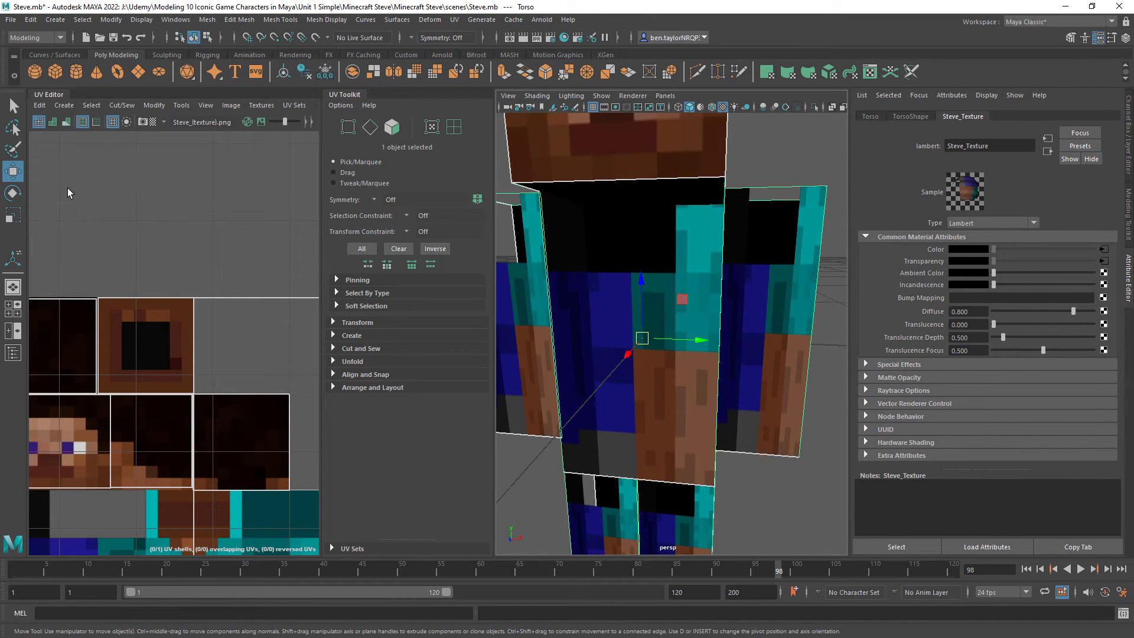
Unparent both arms, both legs and the head from the Torso so they sit at the top level of the scene hierarchy
click(17, 357)
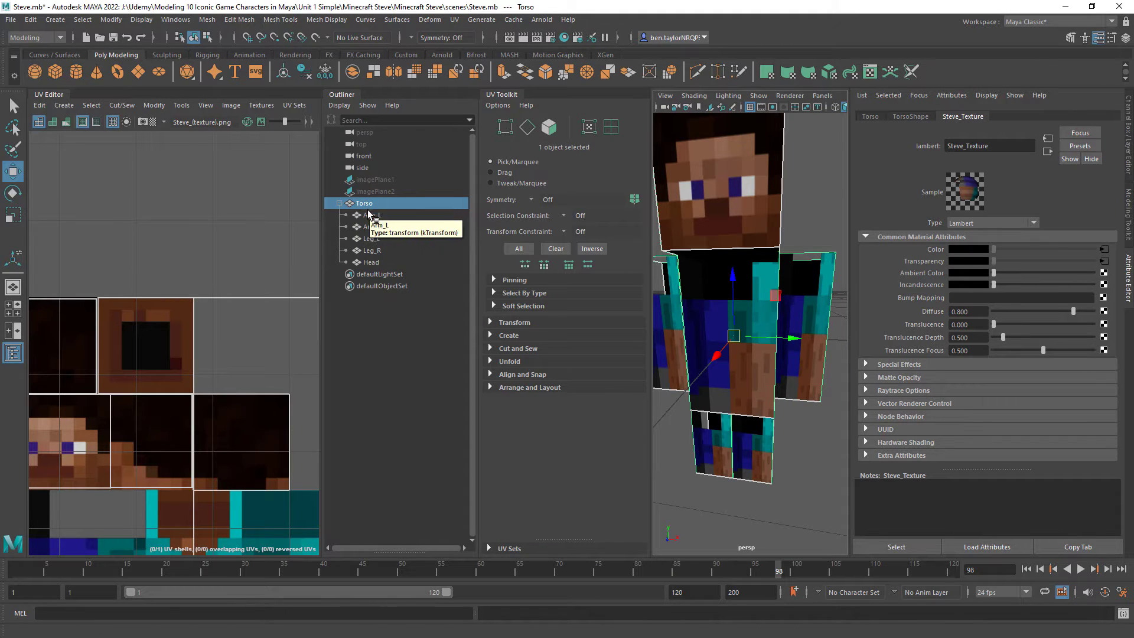
drag(368, 214, 373, 262)
middle_drag(368, 232, 358, 341)
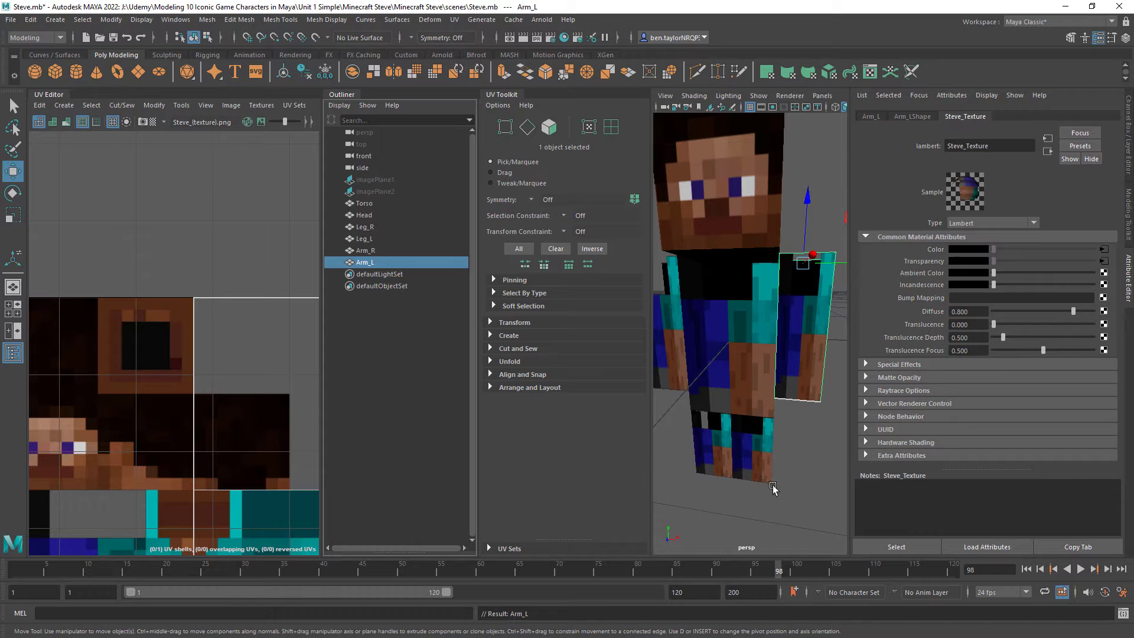
Select only the front face of the Torso in face mode and hide the Outliner
click(367, 204)
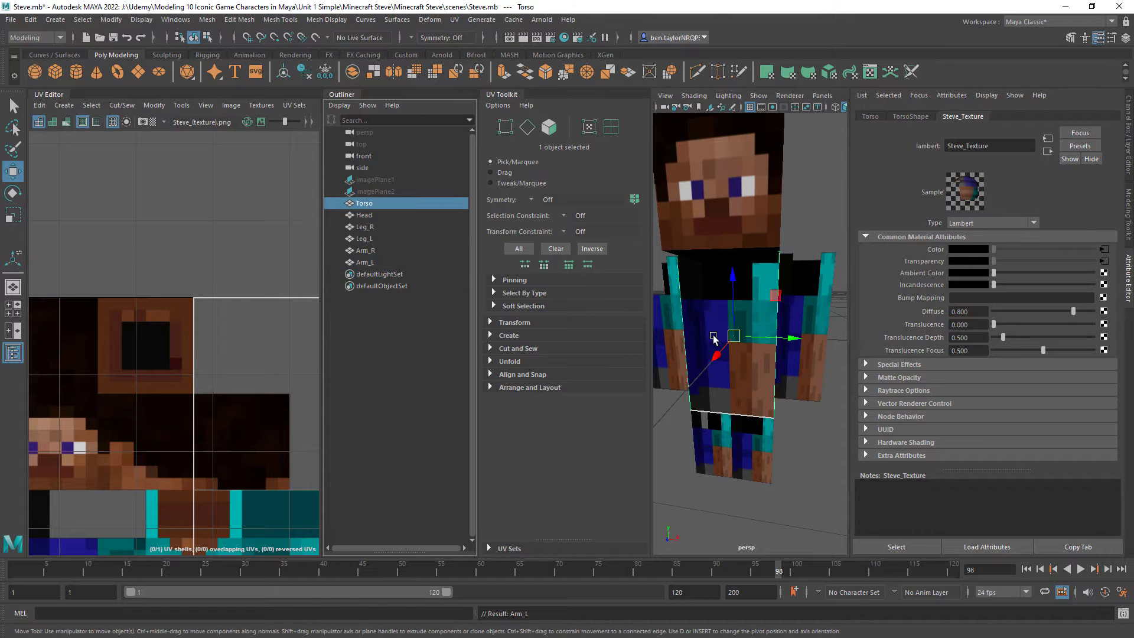
alt+middle_drag(248, 271, 225, 222)
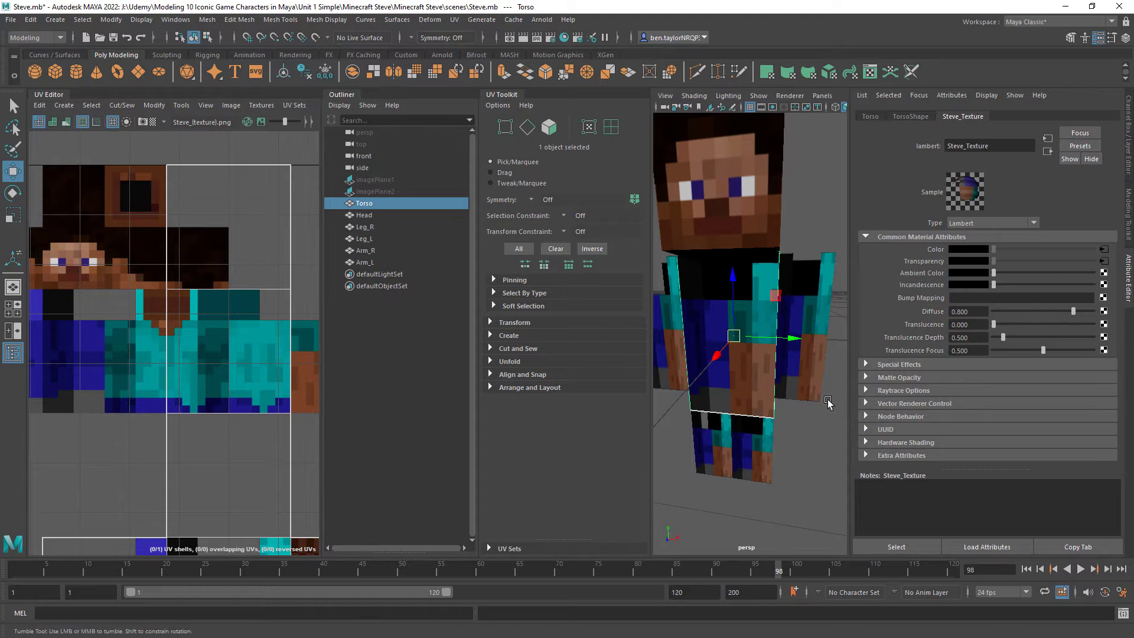
alt+drag(832, 405, 813, 395)
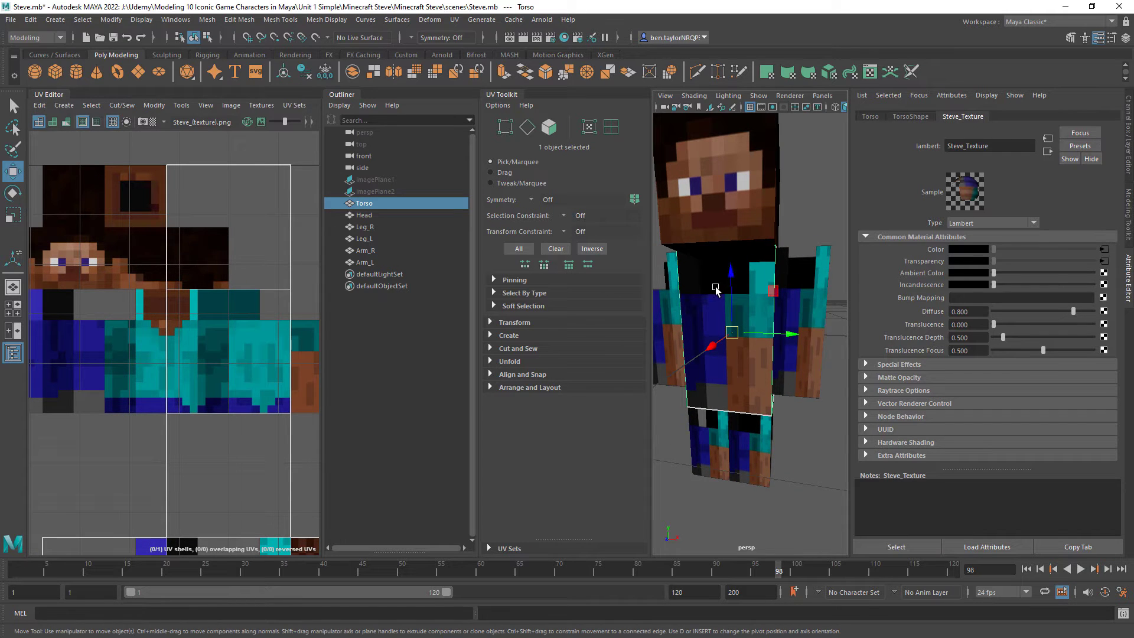
right_click(803, 215)
click(802, 243)
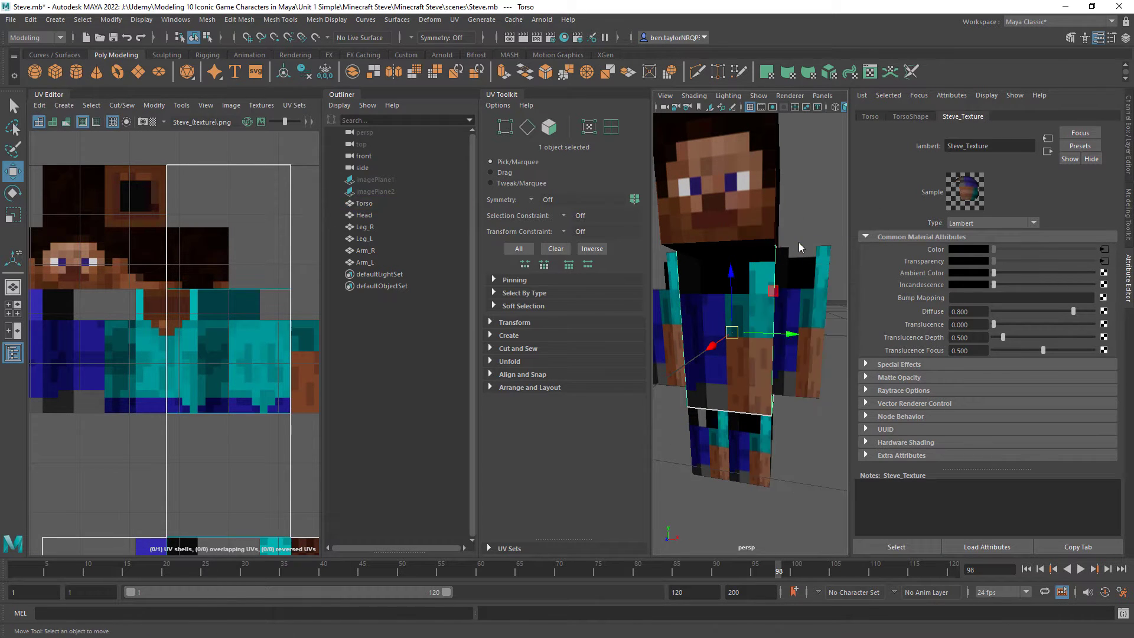
click(725, 331)
scroll(140, 421, down, 5)
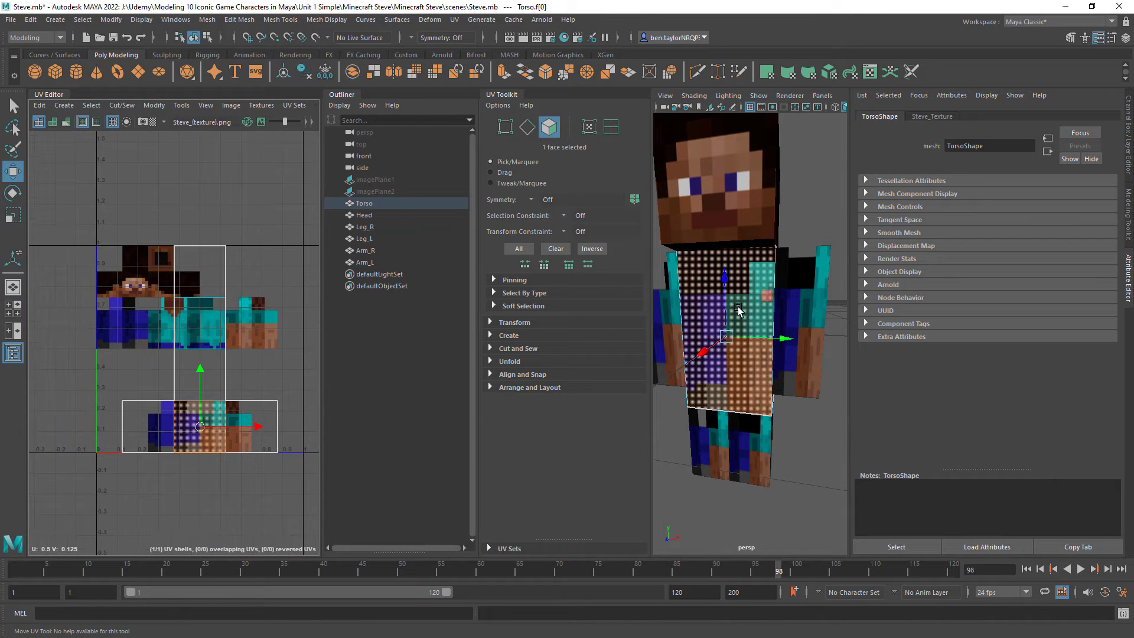
mouse_move(739, 310)
alt+mouse_down()
mouse_move(781, 310)
mouse_move(756, 308)
alt+mouse_up()
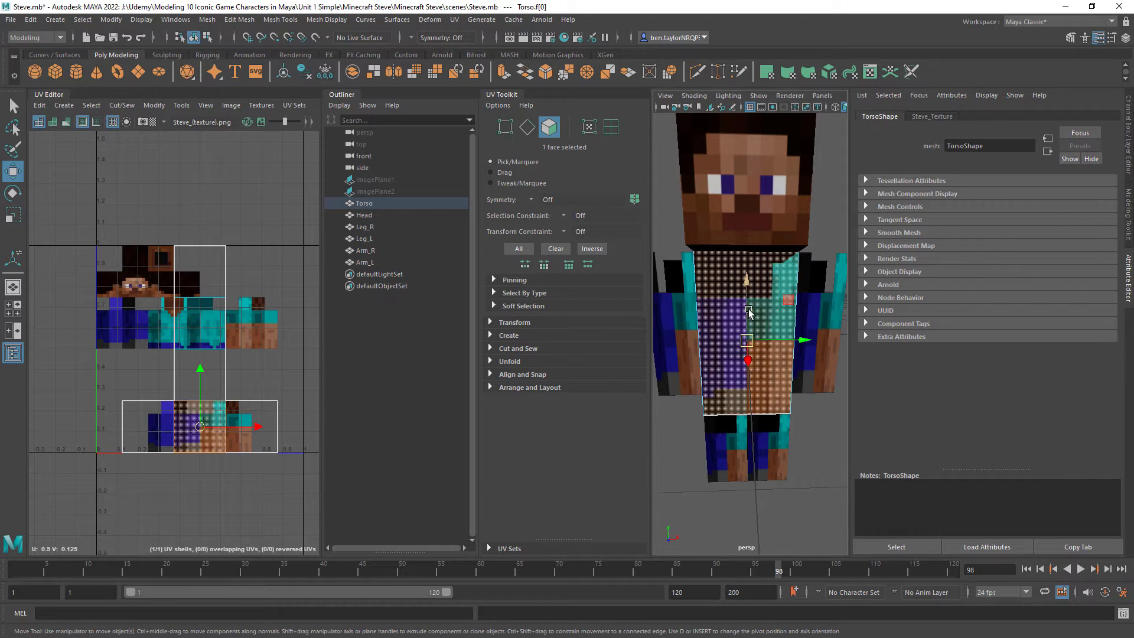
scroll(804, 386, up, 5)
scroll(800, 392, down, 5)
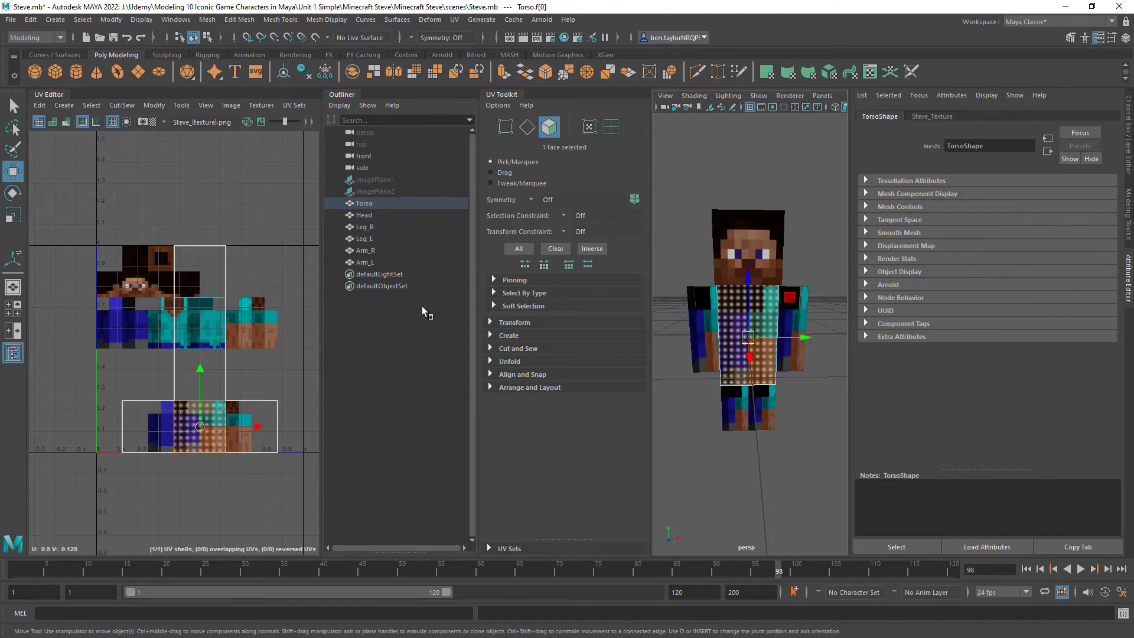
click(13, 353)
Apply a planar UV projection from the X axis to the torso's front face, fitted to the bounding box
scroll(783, 437, up, 5)
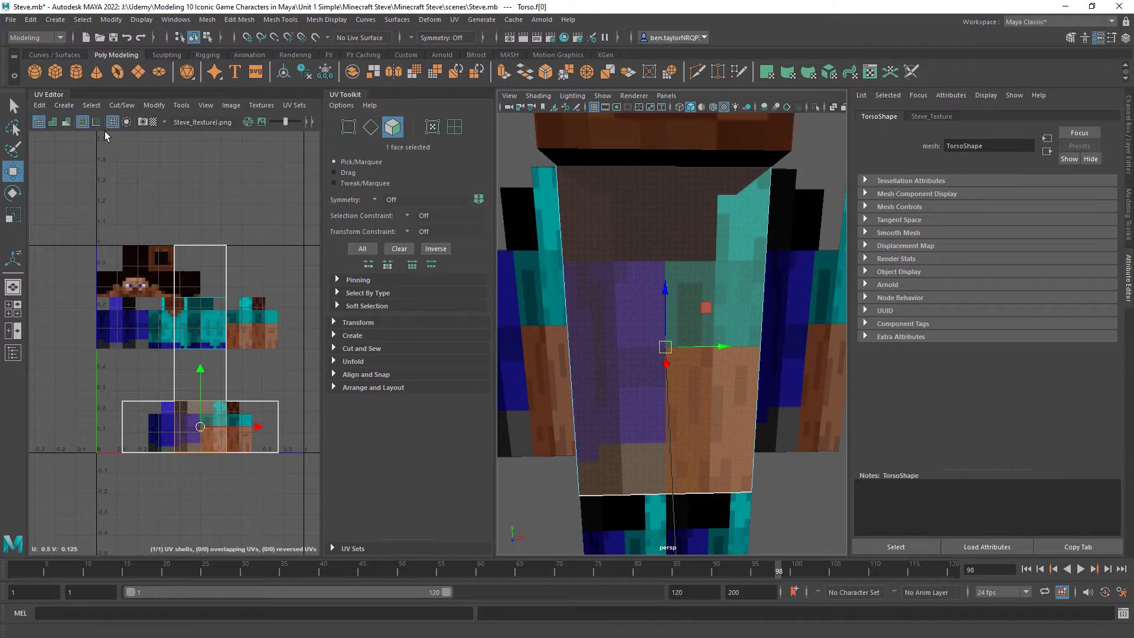
click(64, 105)
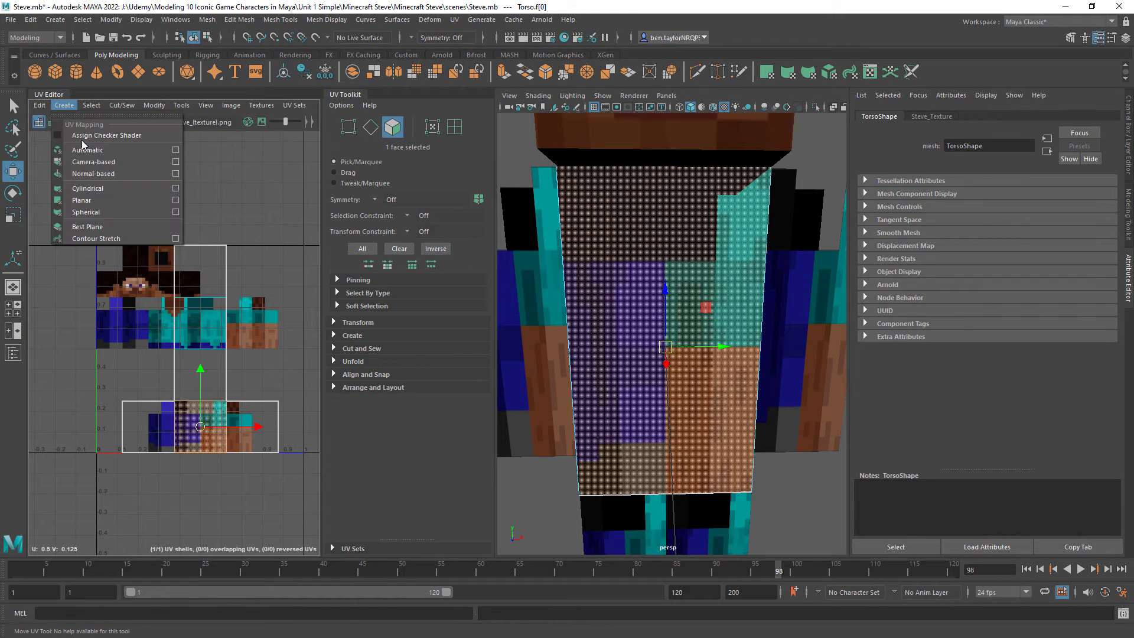
click(176, 200)
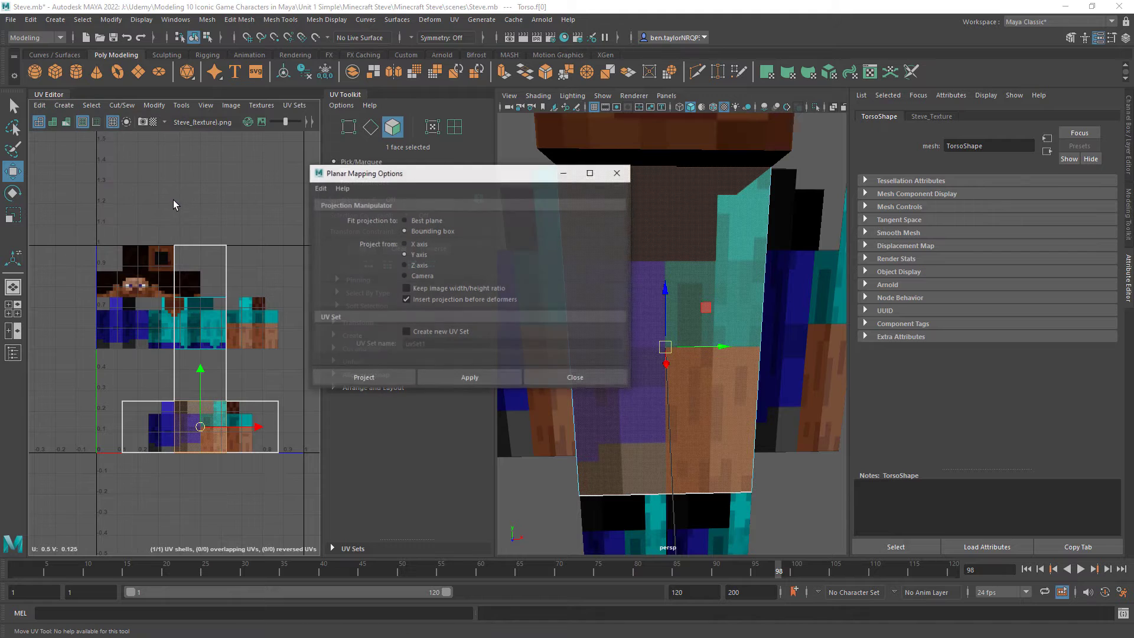
click(405, 245)
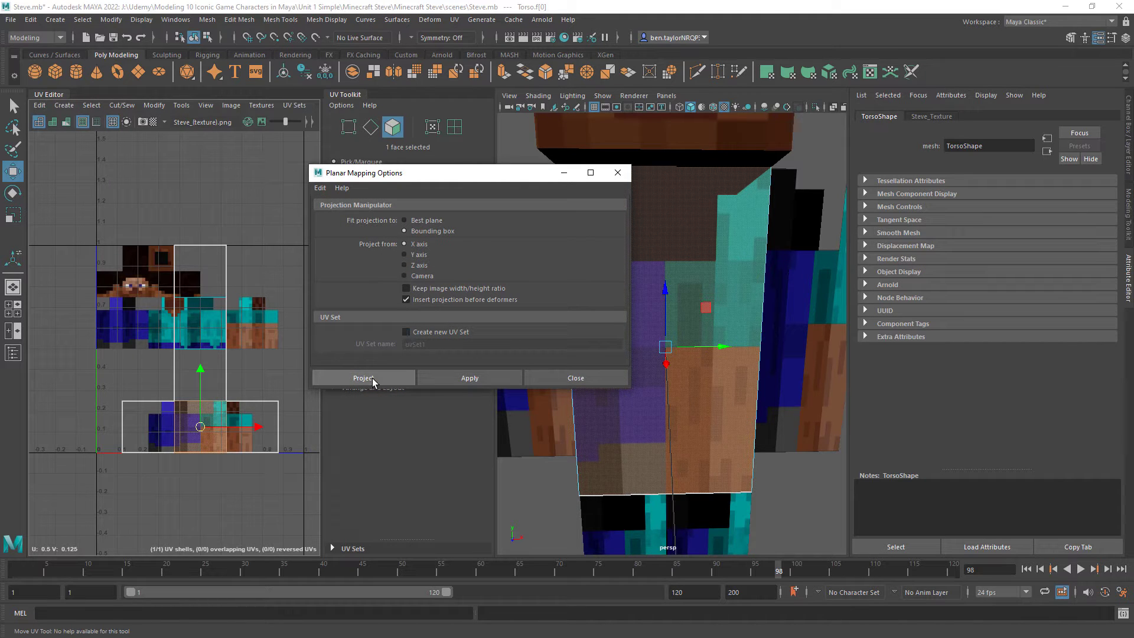
click(354, 378)
key(r)
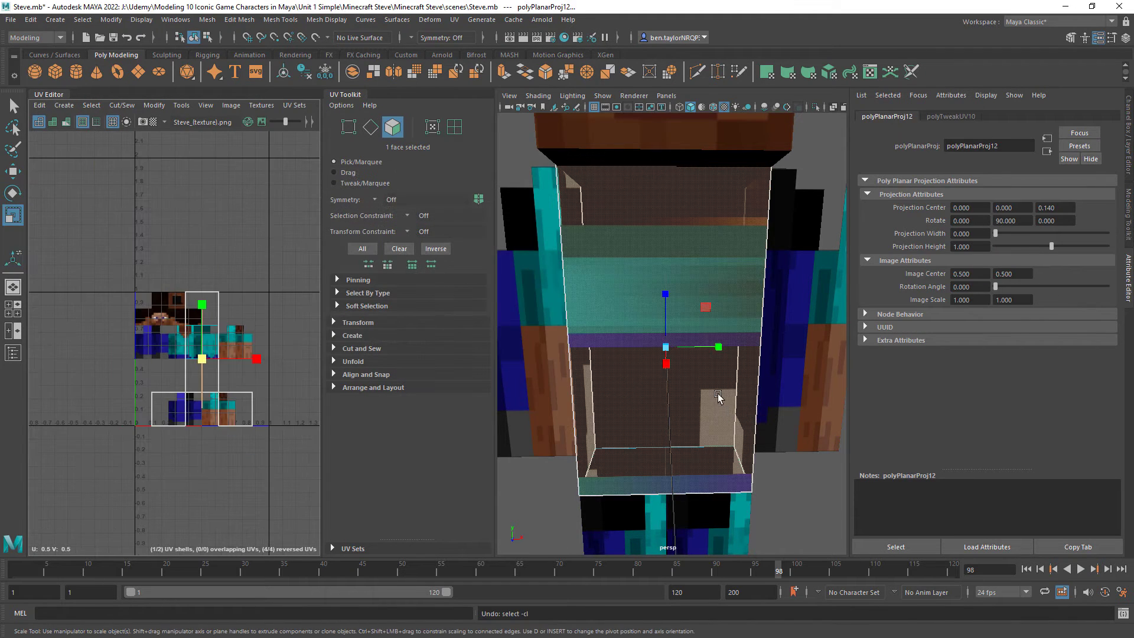
Undo the latest face selection changes on the torso
alt+drag(719, 397, 693, 405)
scroll(670, 396, down, 10)
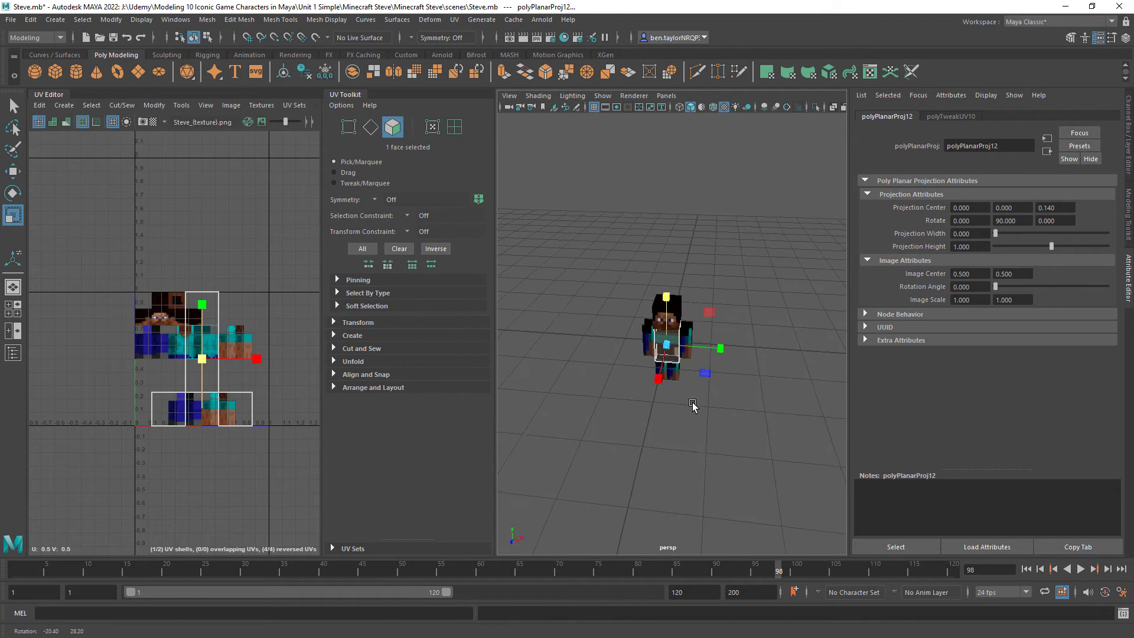
scroll(693, 405, up, 15)
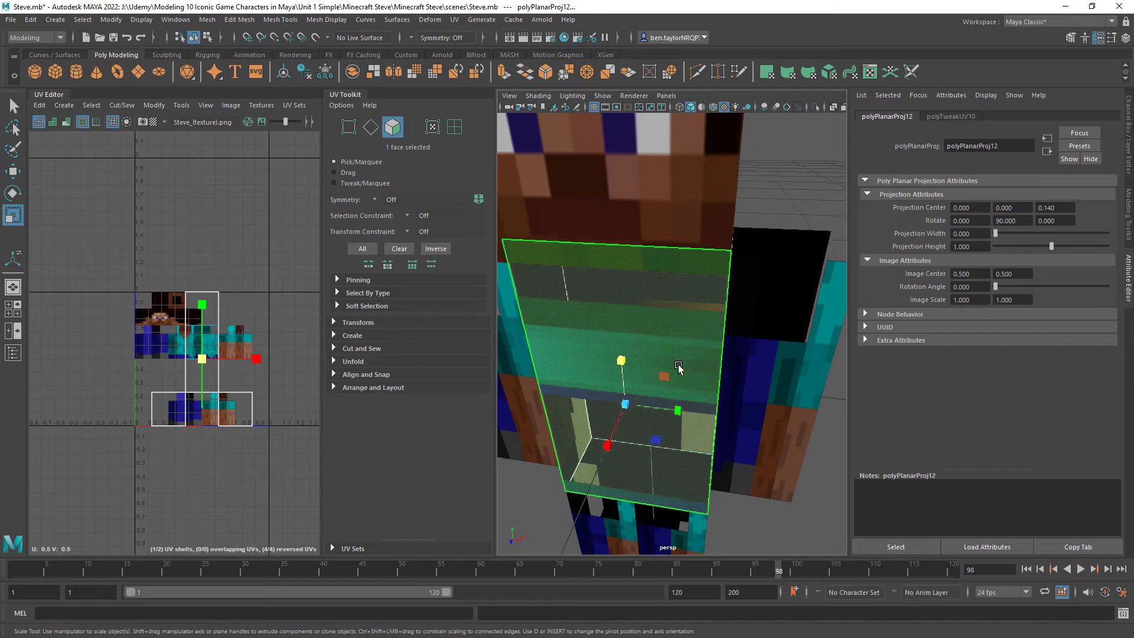
alt+drag(678, 367, 650, 394)
key(w)
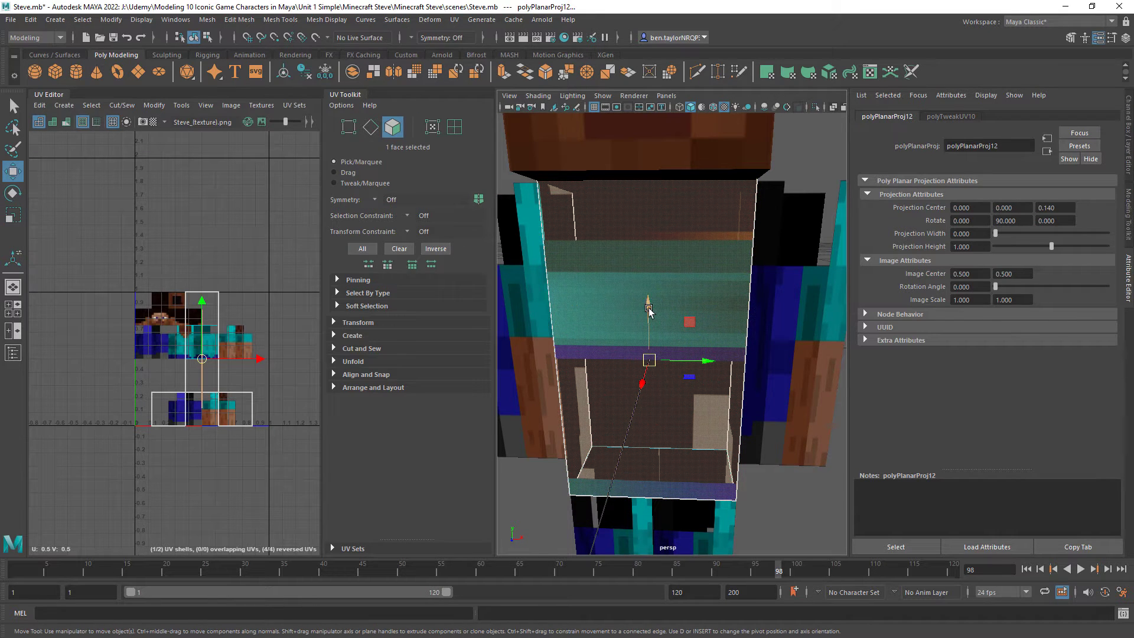
key(ctrl+z)
key(ctrl+z)
key(ctrl+z)
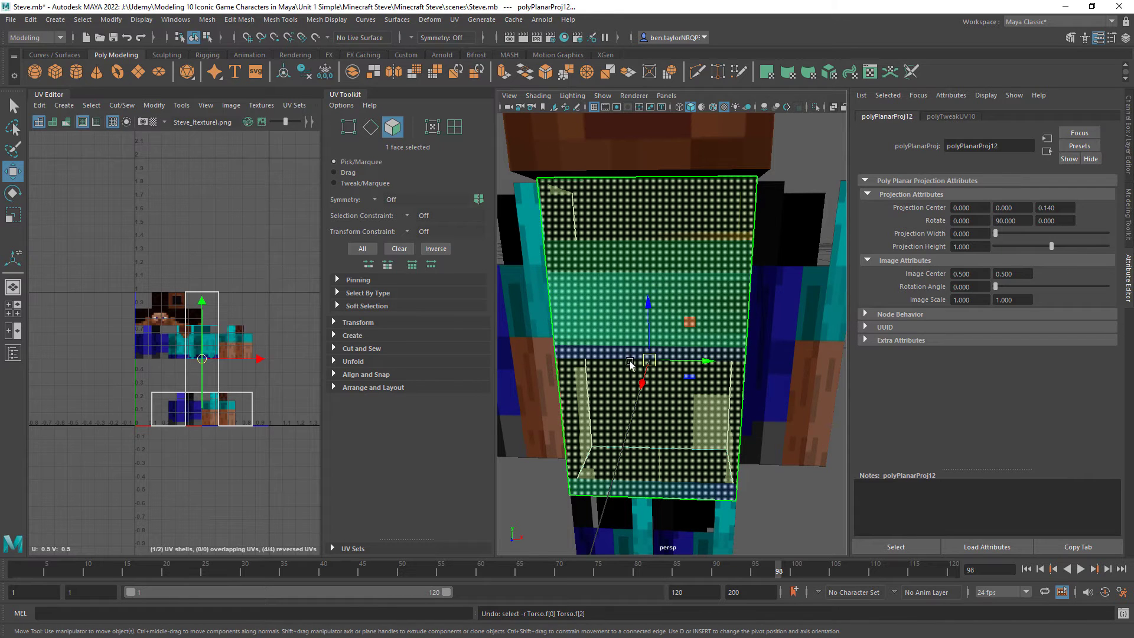
Examine the texture on the torso's front face from several angles, on the whole figure and up close
scroll(630, 364, down, 5)
alt+drag(631, 364, 742, 380)
scroll(646, 406, down, 4)
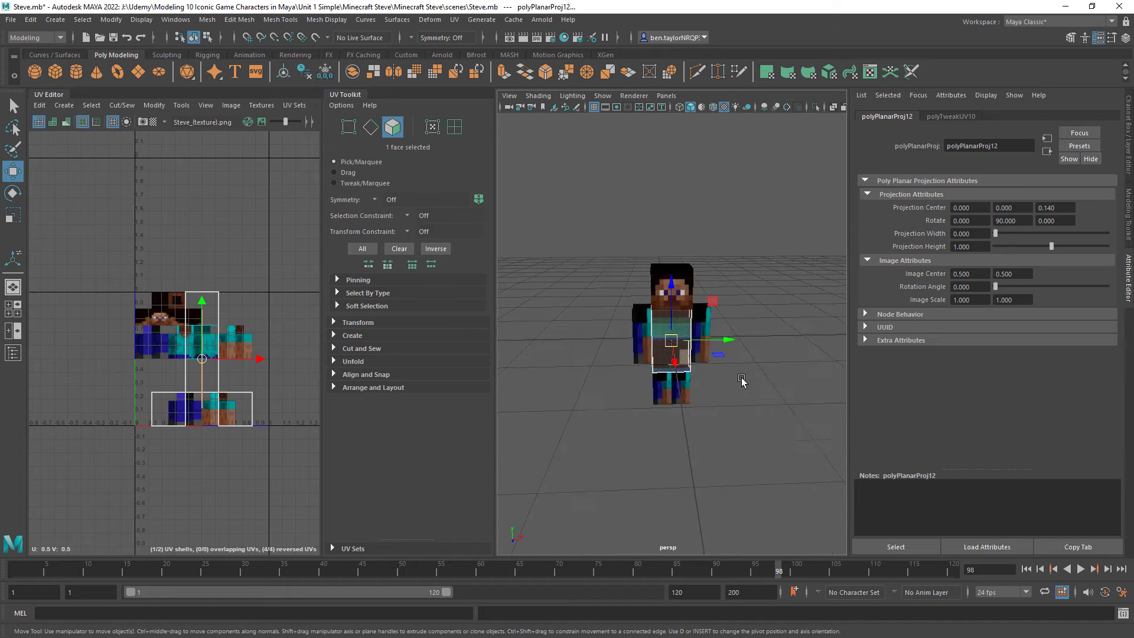
alt+right_drag(742, 380, 778, 388)
alt+drag(777, 388, 790, 379)
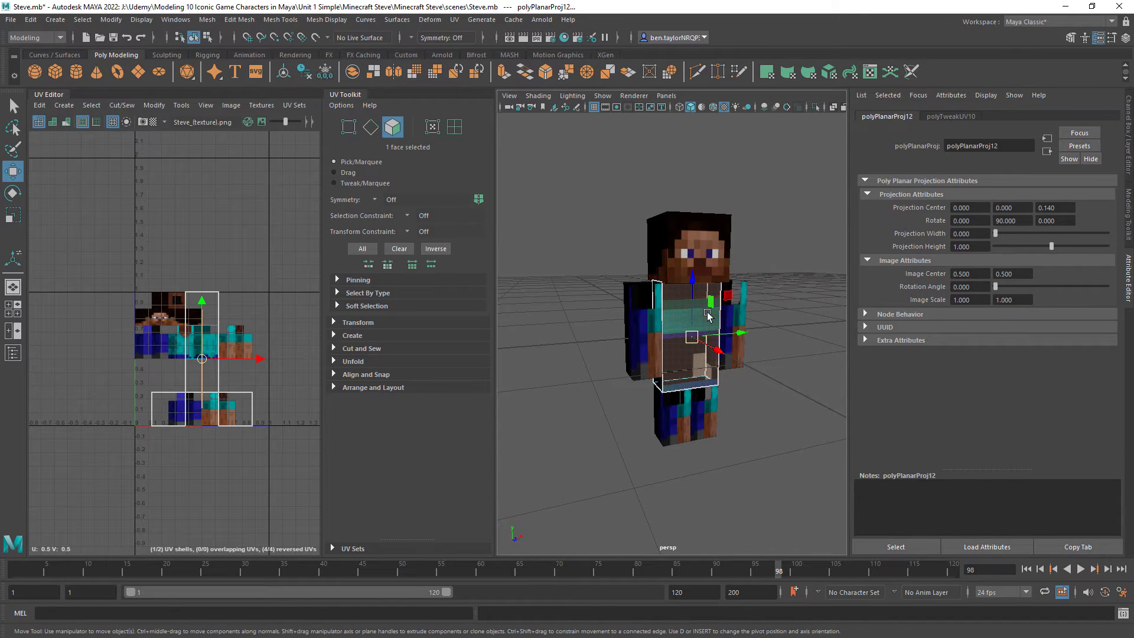
alt+drag(702, 311, 698, 335)
scroll(688, 384, up, 3)
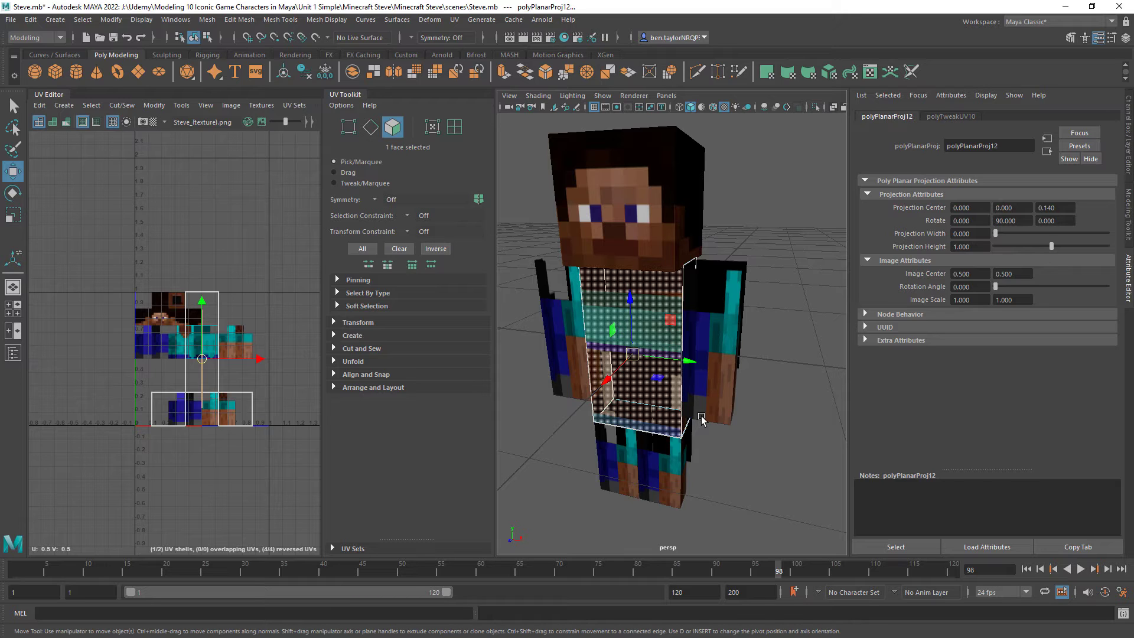
alt+drag(699, 393, 679, 377)
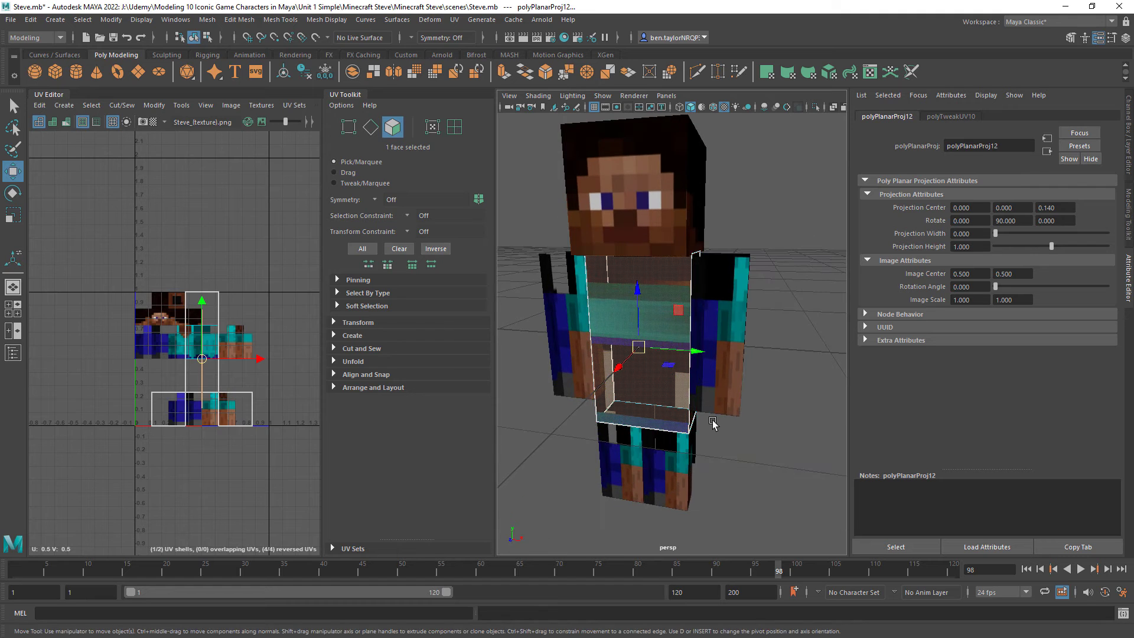
scroll(643, 375, up, 4)
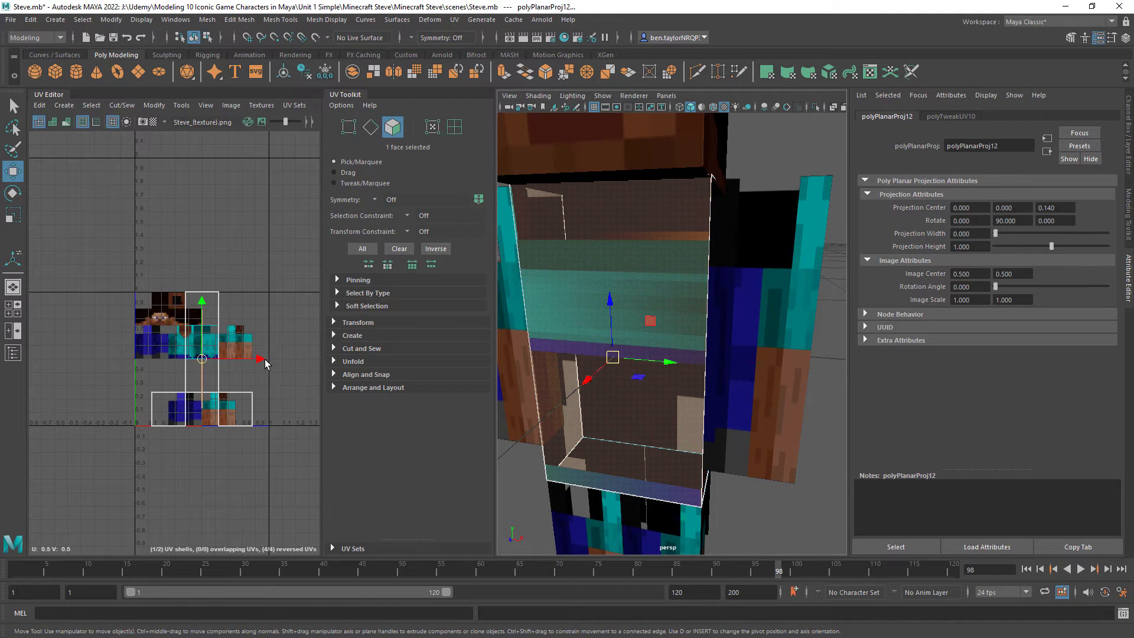
Try a planar UV projection from the Y axis on the torso's front face, fitted to the bounding box
click(66, 106)
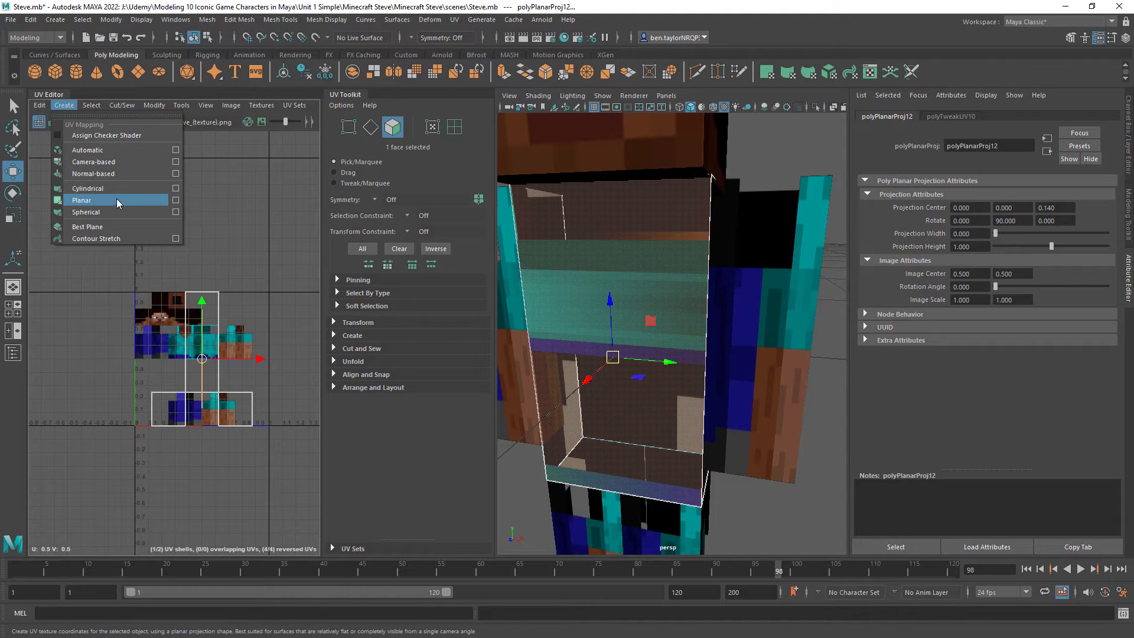
click(175, 200)
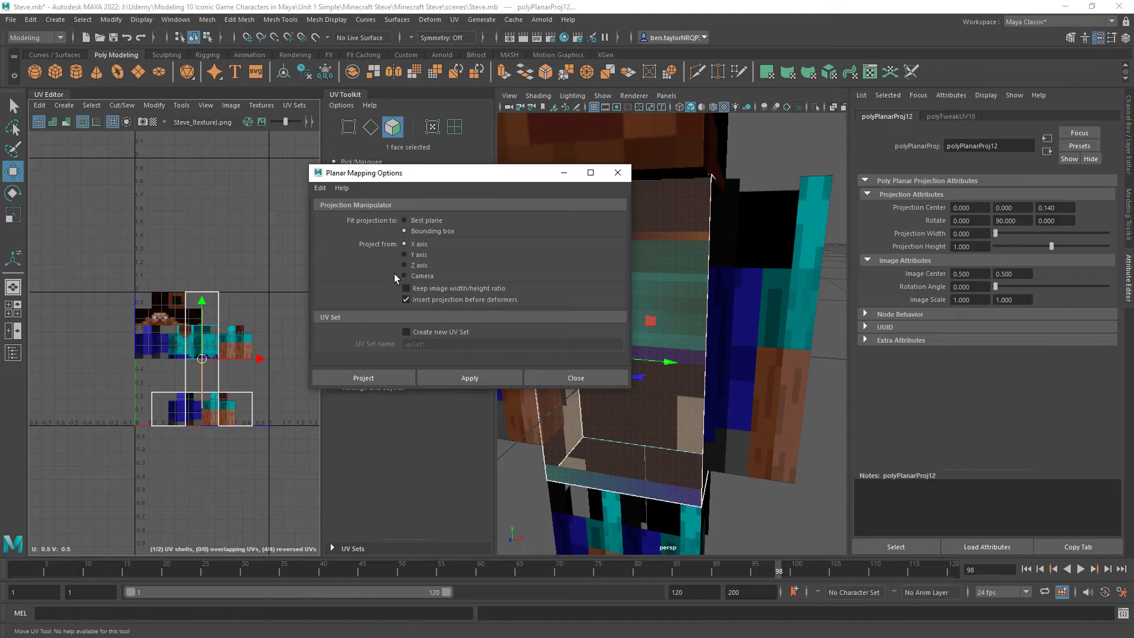
click(404, 255)
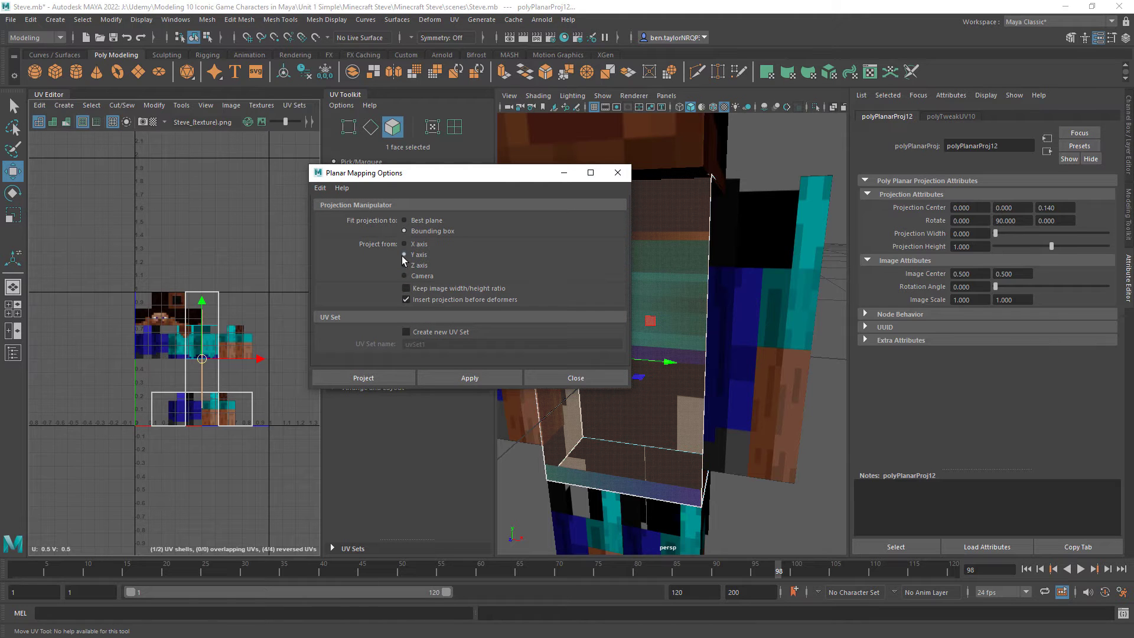
click(445, 379)
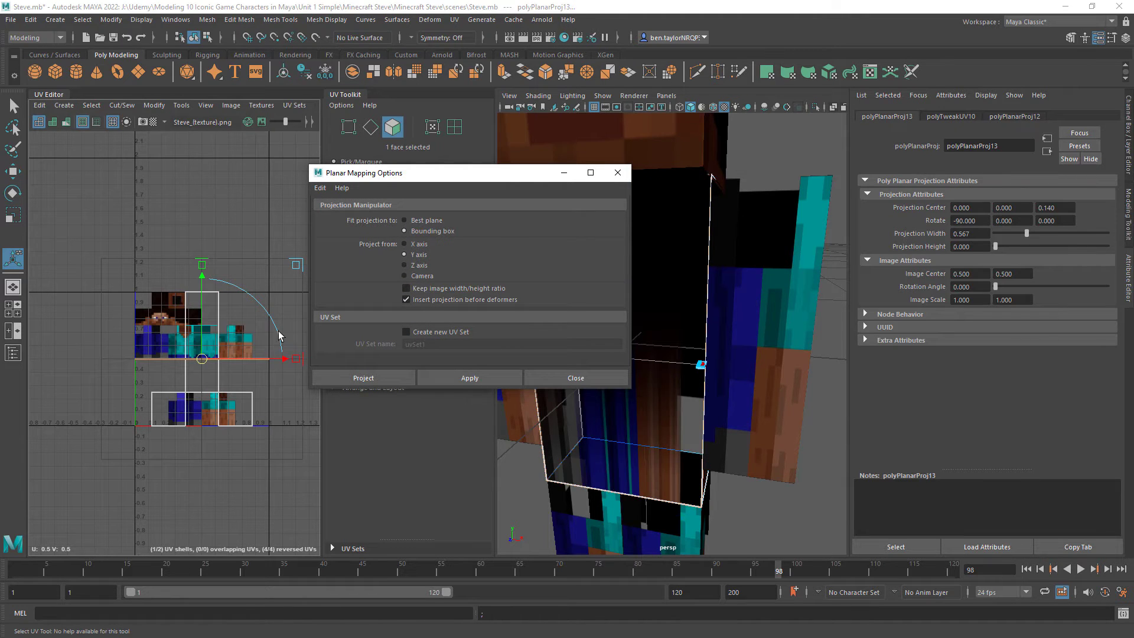
Apply a planar UV projection from the Z axis to the torso's front face and scale its UV shell down
click(404, 265)
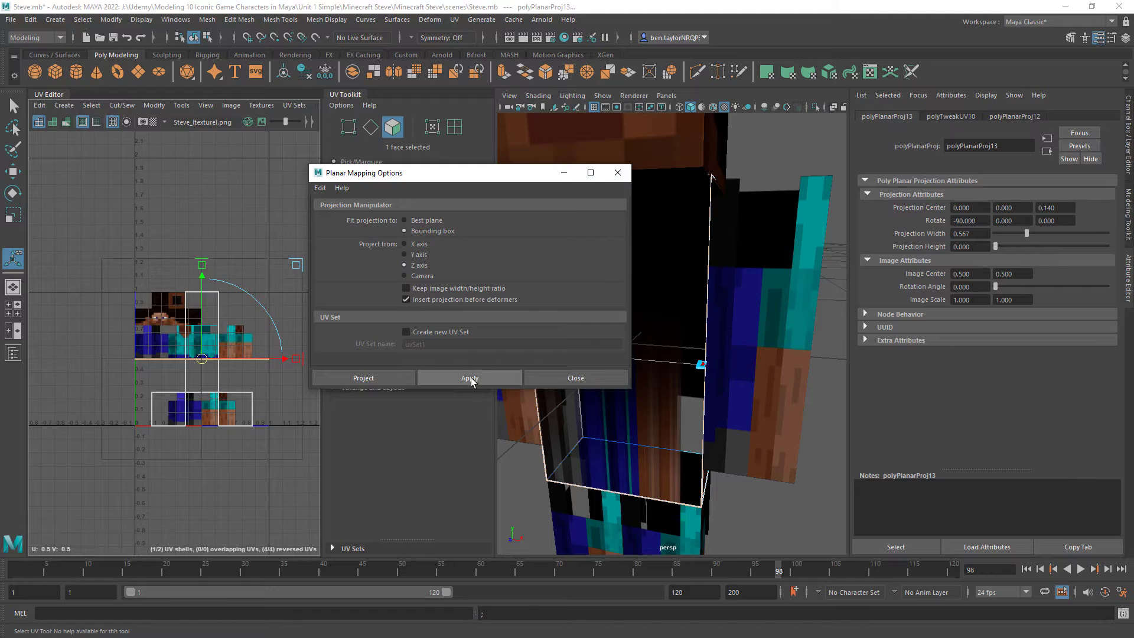
click(470, 377)
drag(203, 362, 180, 363)
Narrow the front-face UV shell and move it over the blue leg area, its upper edge just below the head textures
key(w)
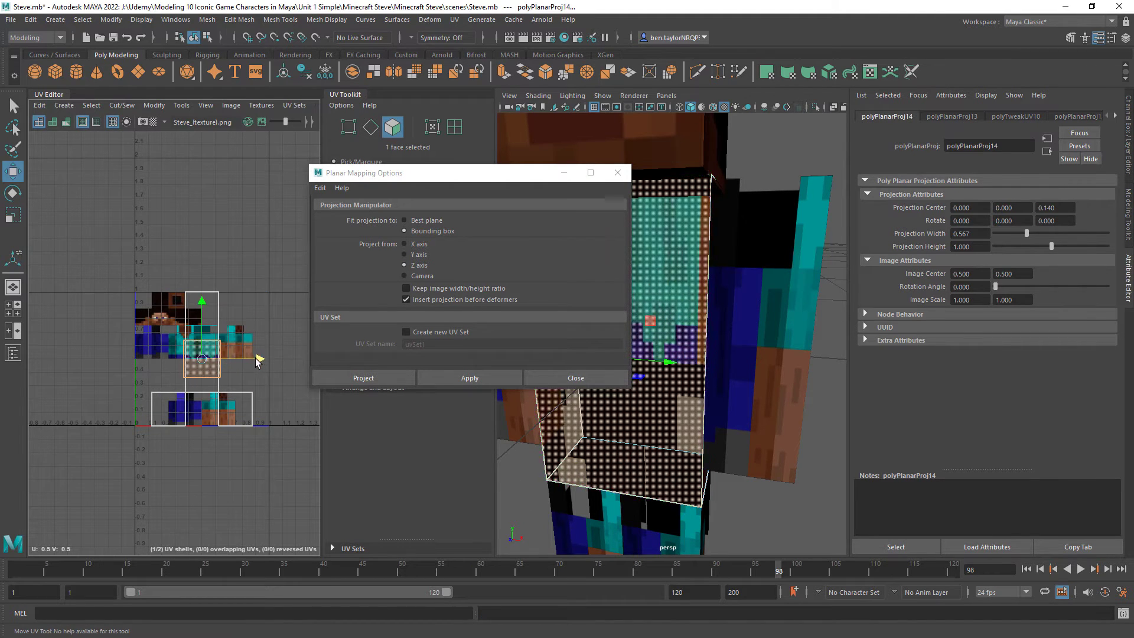
drag(251, 359, 152, 368)
scroll(193, 354, up, 5)
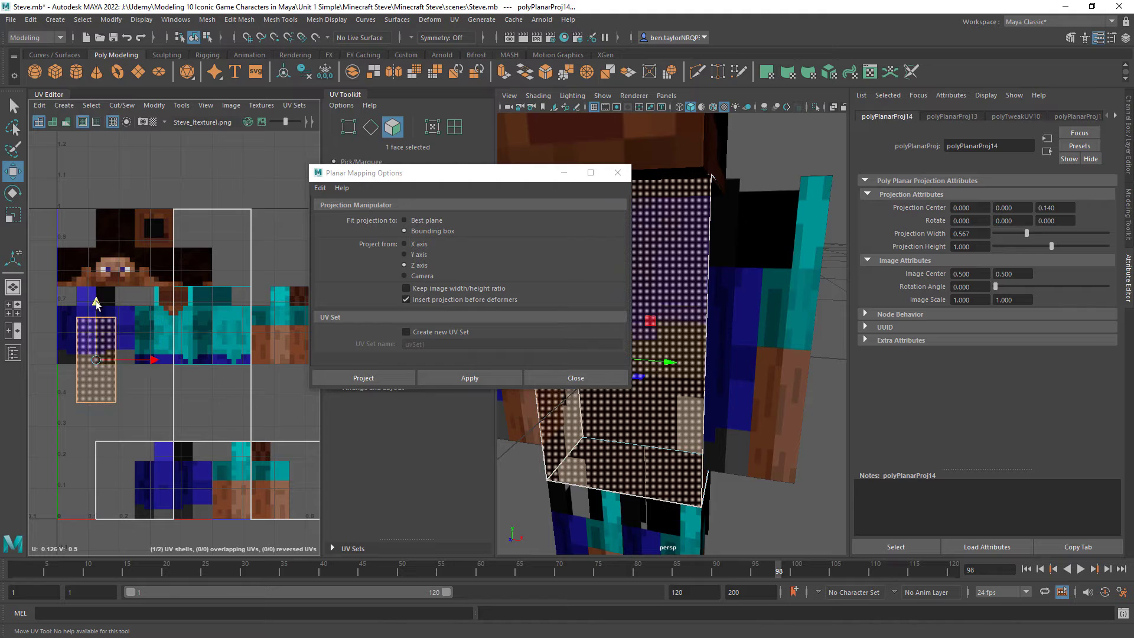
drag(96, 303, 98, 275)
scroll(82, 342, up, 5)
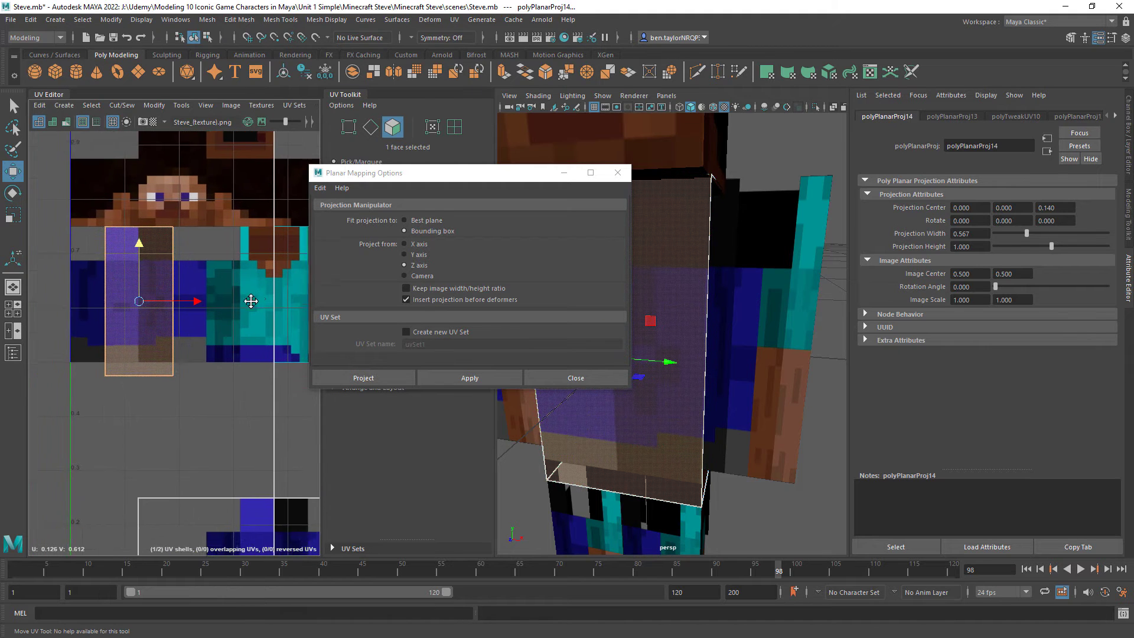
alt+middle_drag(217, 313, 173, 324)
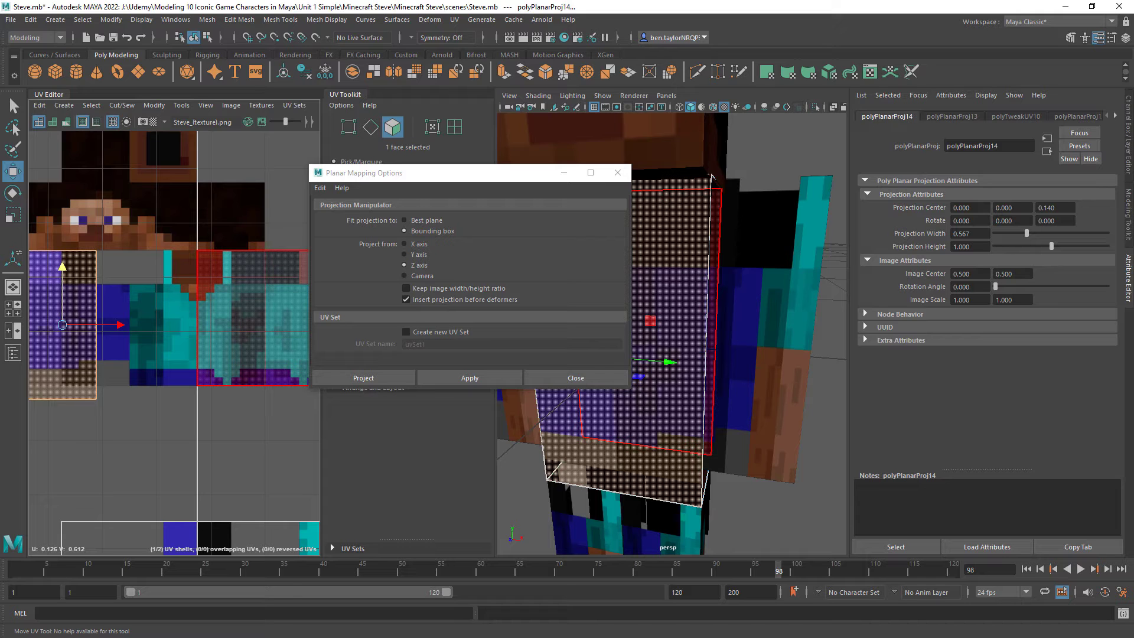
Switch to Photos to examine Steve_Front.png up close as a shirt reference, and return to Maya
key(alt+Tab)
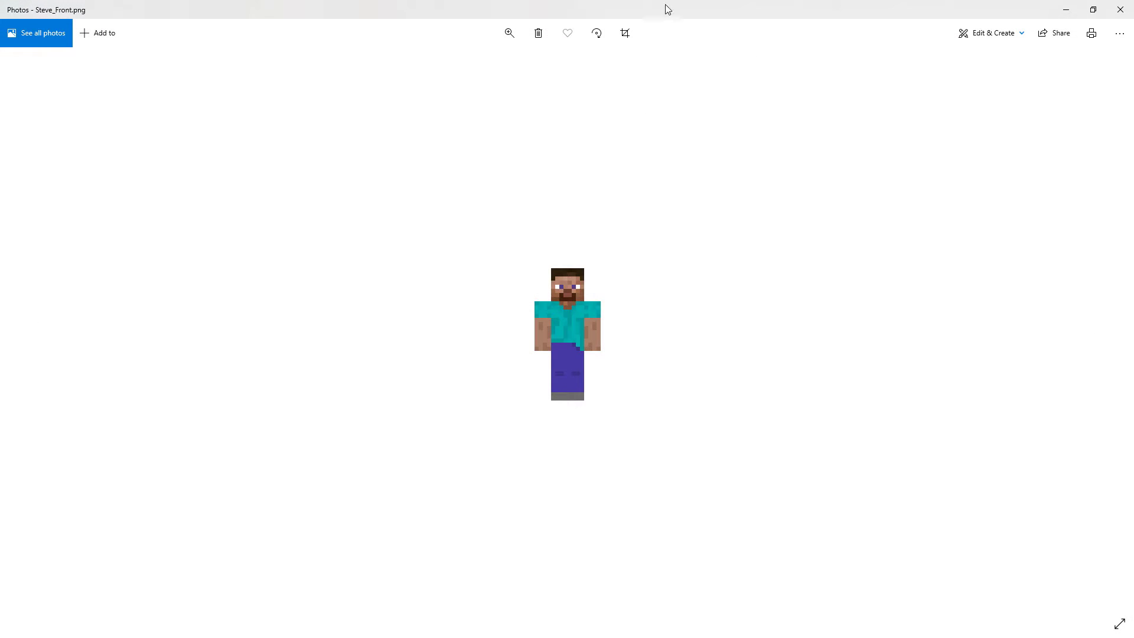
scroll(629, 331, up, 5)
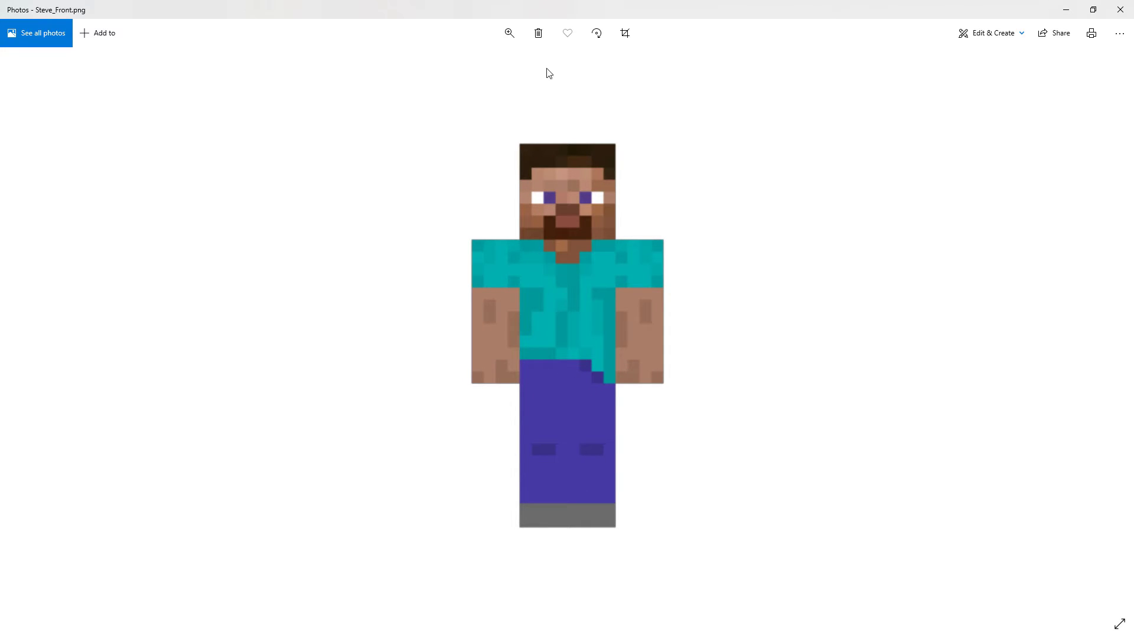
double_click(511, 10)
key(alt+Tab)
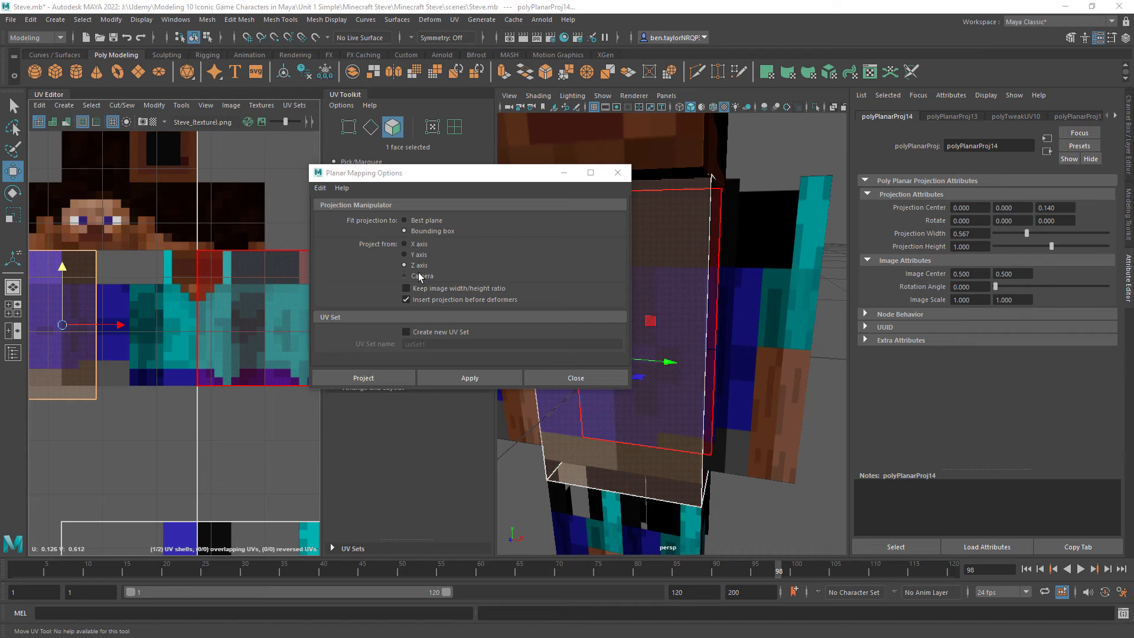
Move the front-face UV shell onto the shirt-front area with the neckline and shorten it to fit that area's height
drag(117, 326, 251, 325)
key(r)
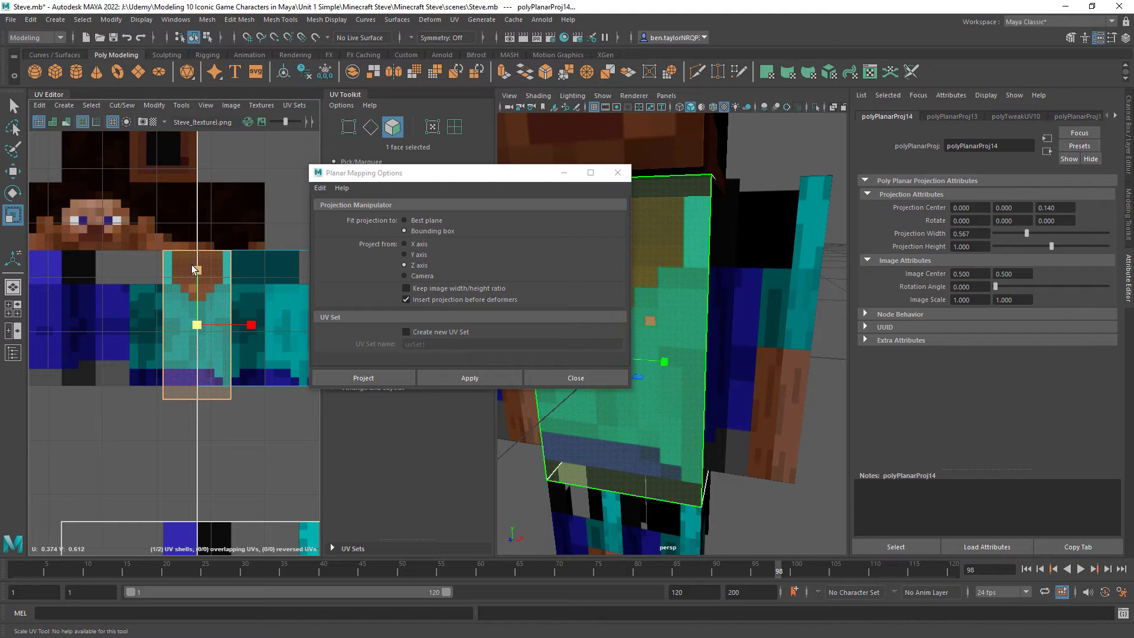
drag(198, 264, 197, 258)
key(w)
key(r)
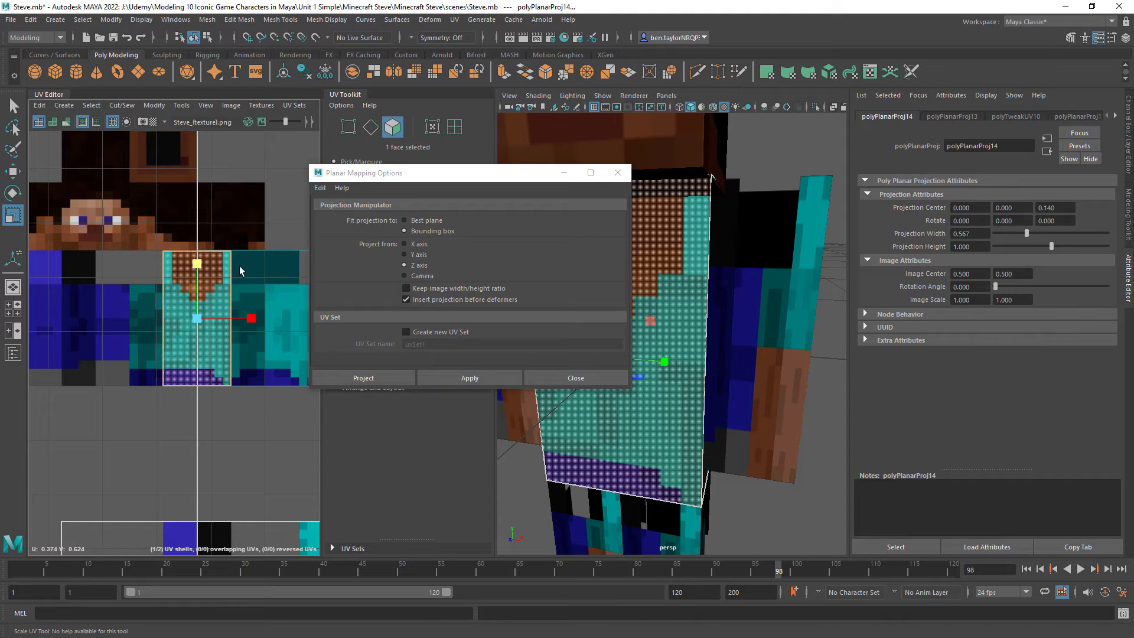
Select the torso's back face and apply a planar UV projection from the Z axis, fitted to the bounding box
drag(484, 180, 951, 87)
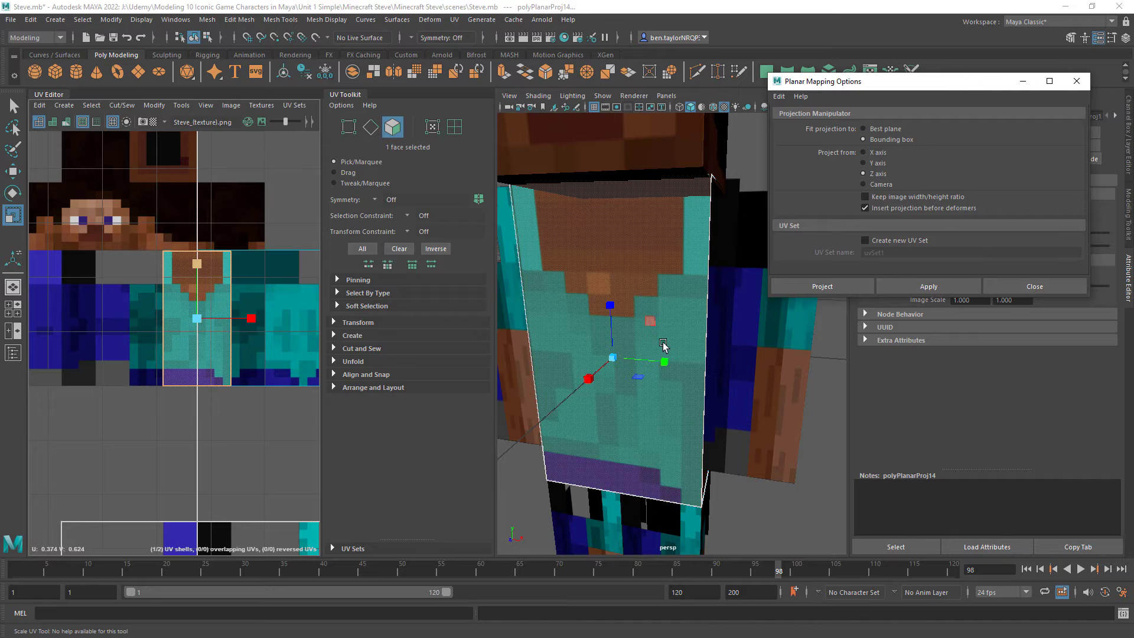
scroll(650, 329, down, 5)
click(759, 454)
alt+drag(762, 453, 726, 456)
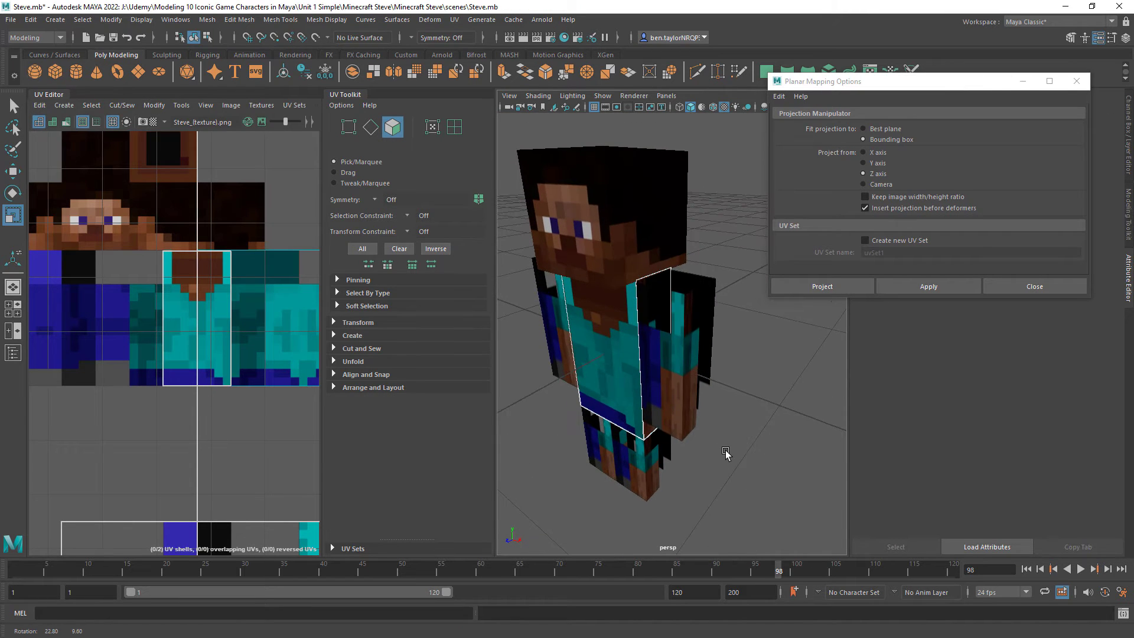
click(652, 304)
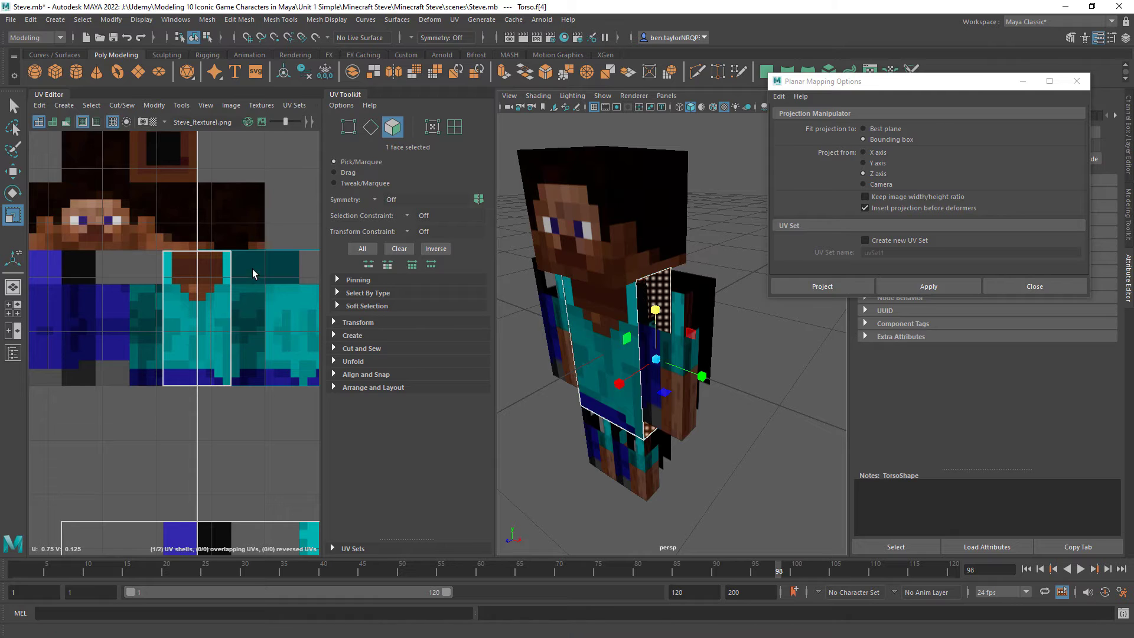
alt+middle_drag(284, 419, 213, 464)
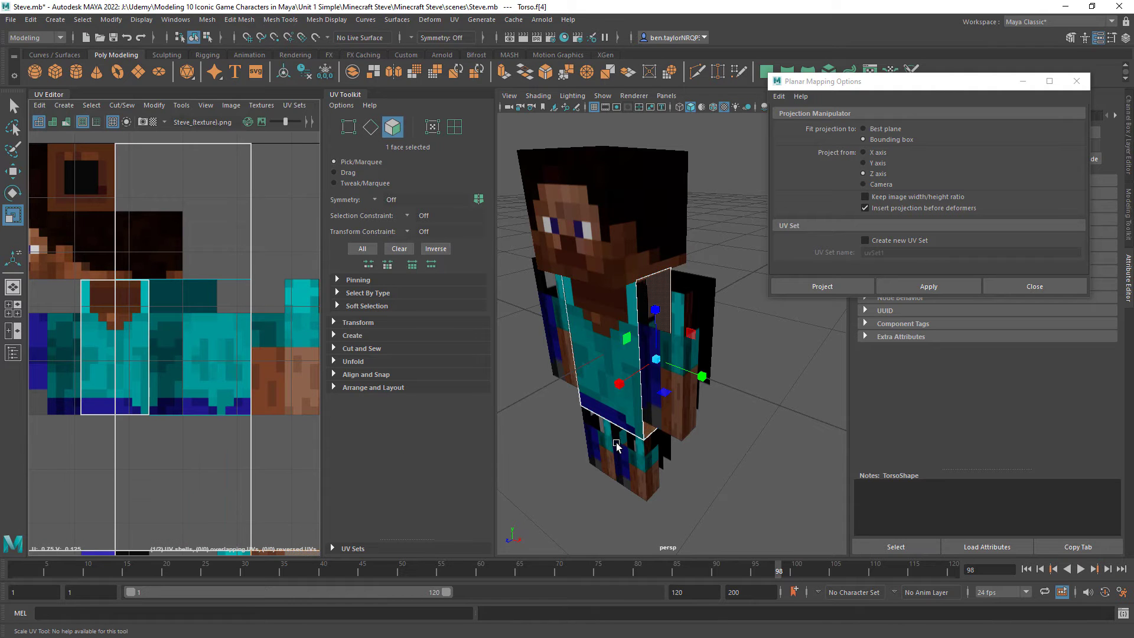
alt+drag(754, 385, 532, 359)
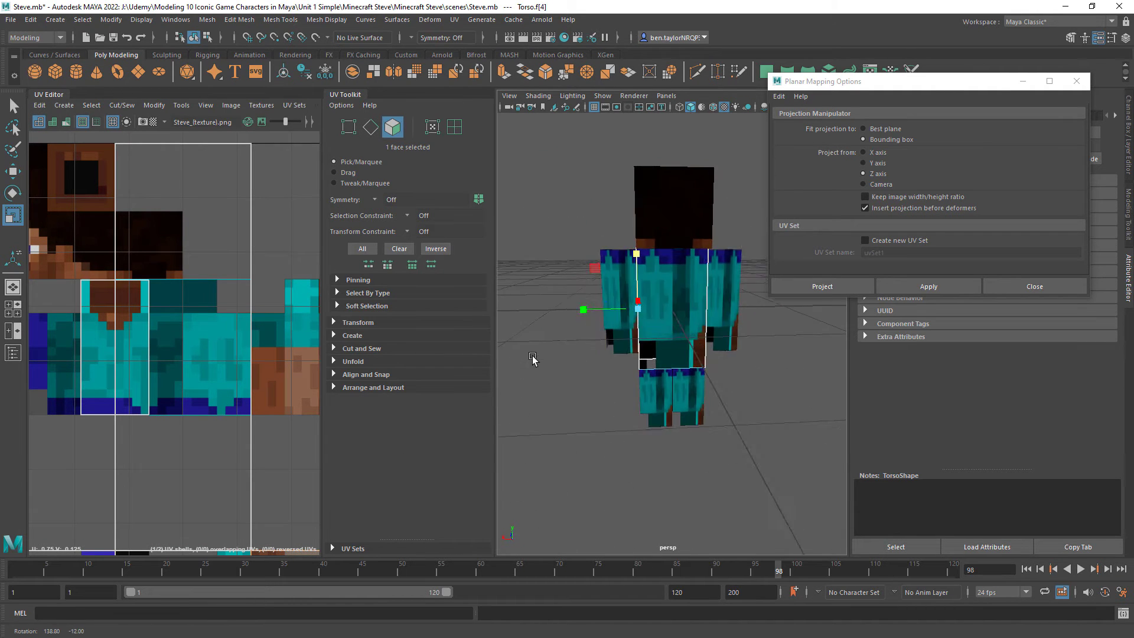
click(680, 318)
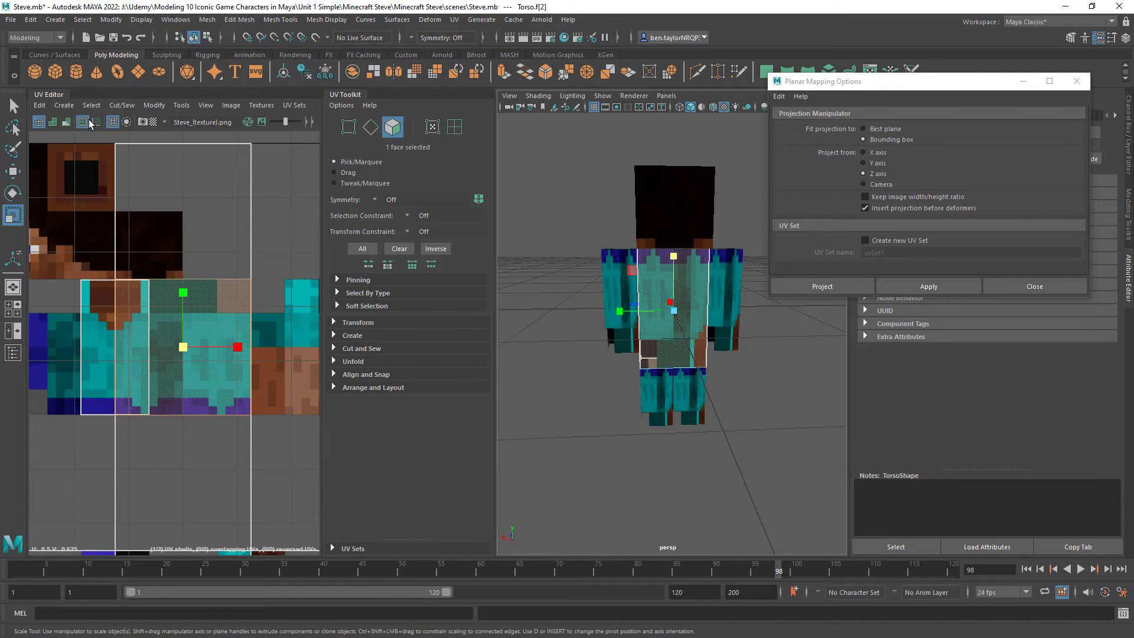
click(63, 105)
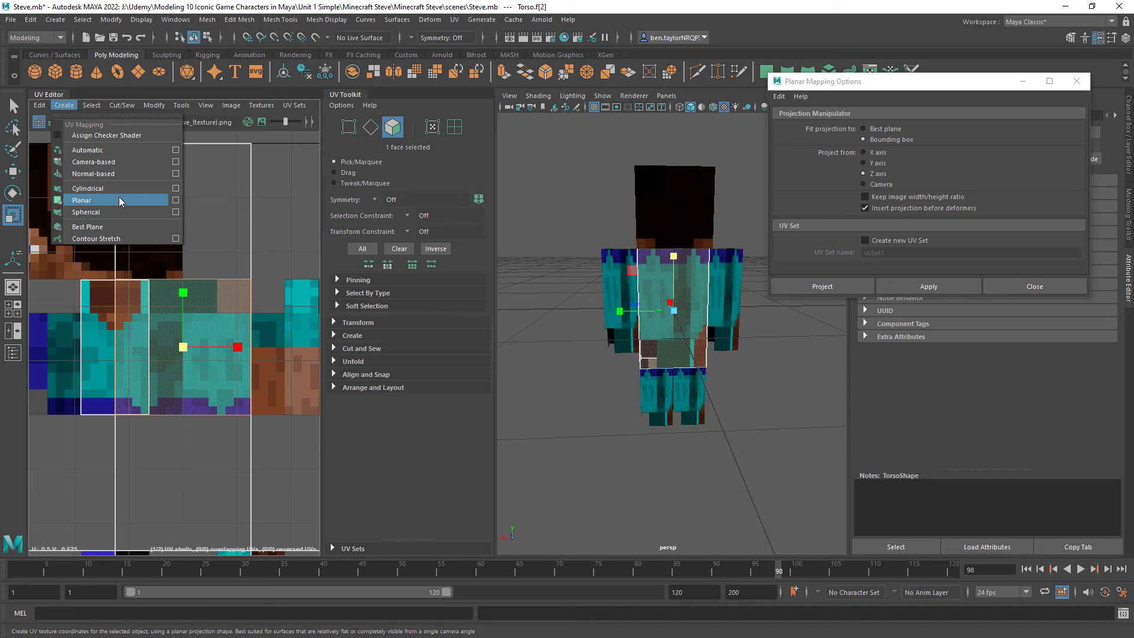
click(965, 286)
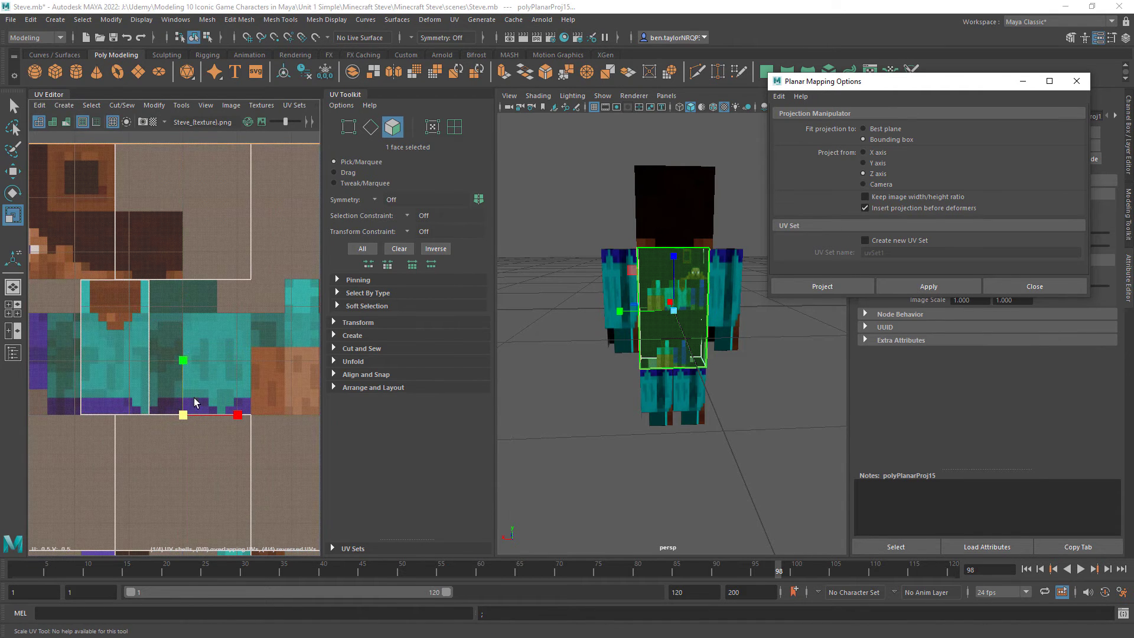
Scale the back-face UV shell down and move it to fit the shirt-back area beside the brown arm textures
drag(182, 415, 141, 448)
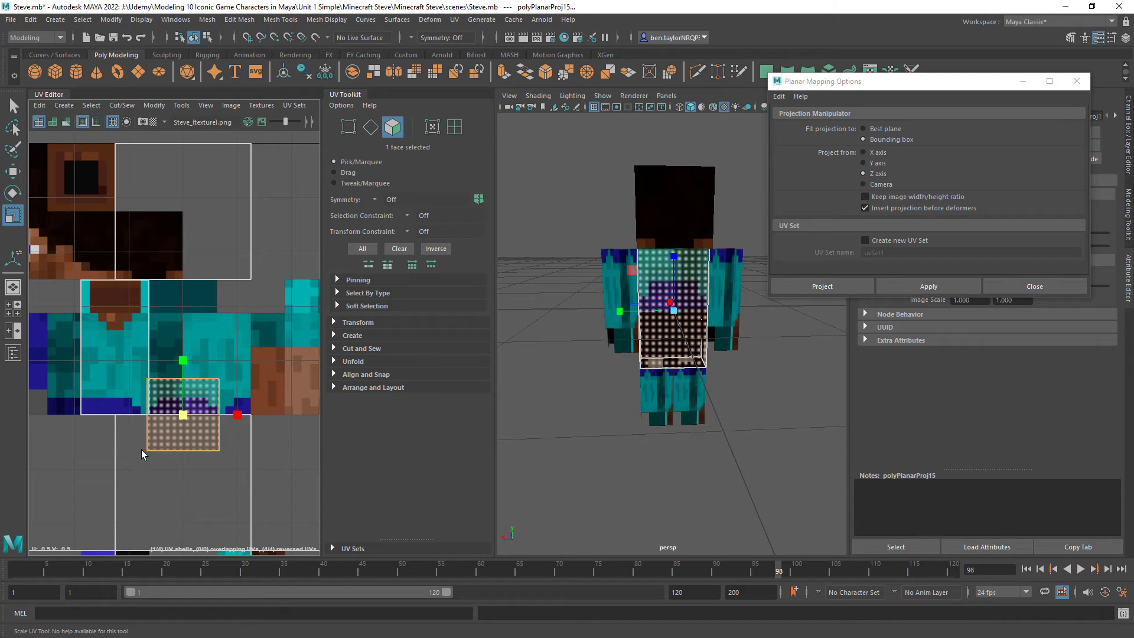
drag(183, 406, 183, 308)
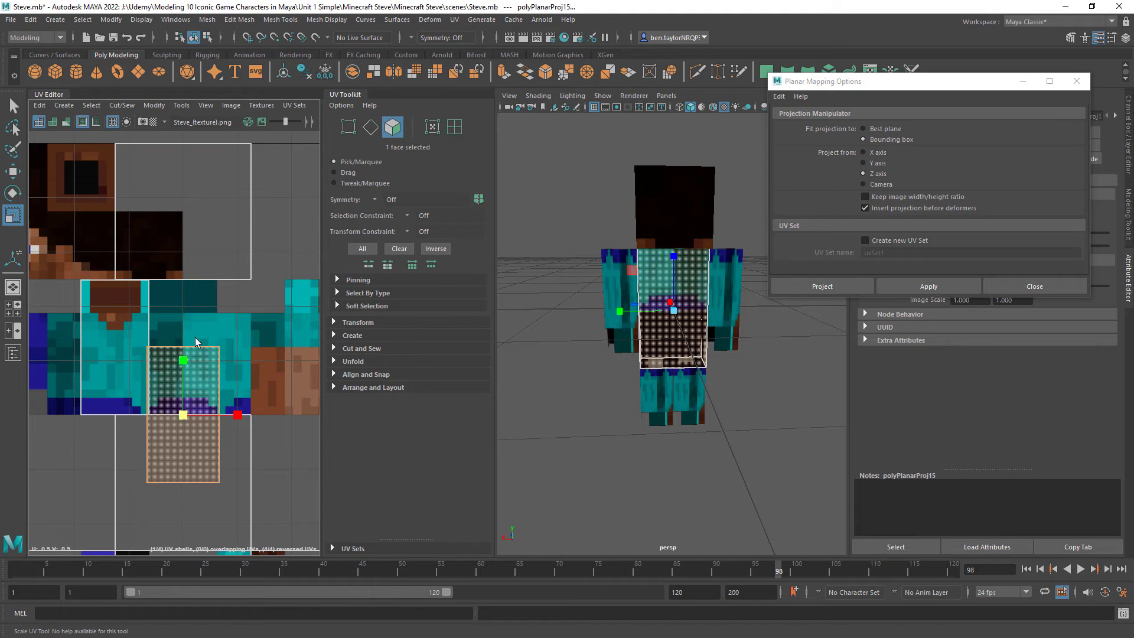
key(w)
drag(241, 417, 270, 417)
key(r)
key(w)
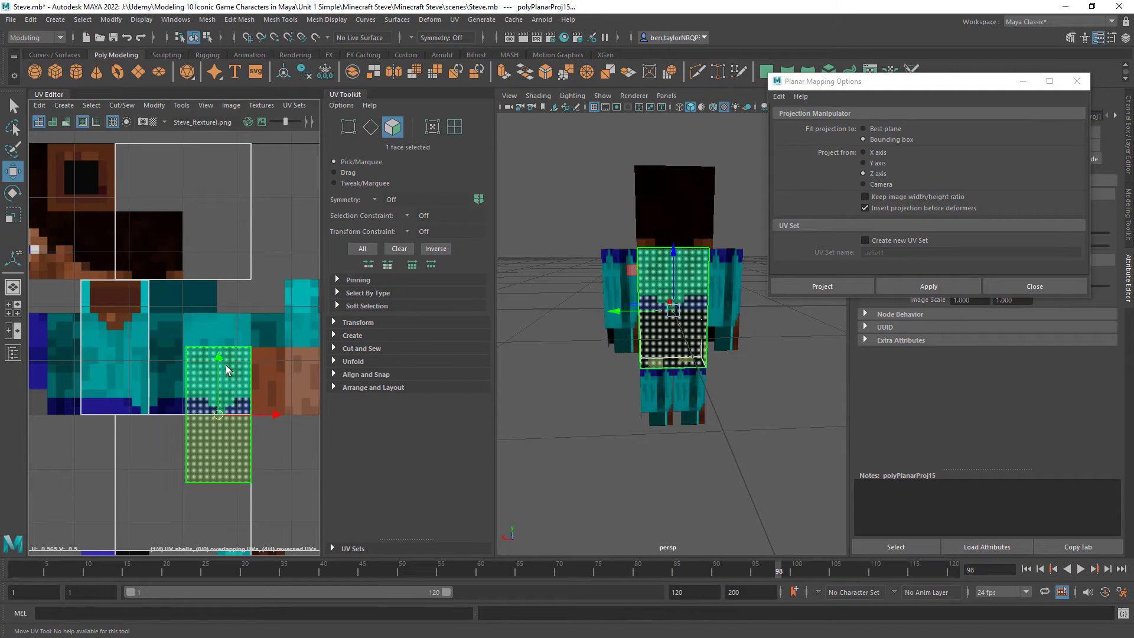
drag(227, 370, 218, 306)
key(r)
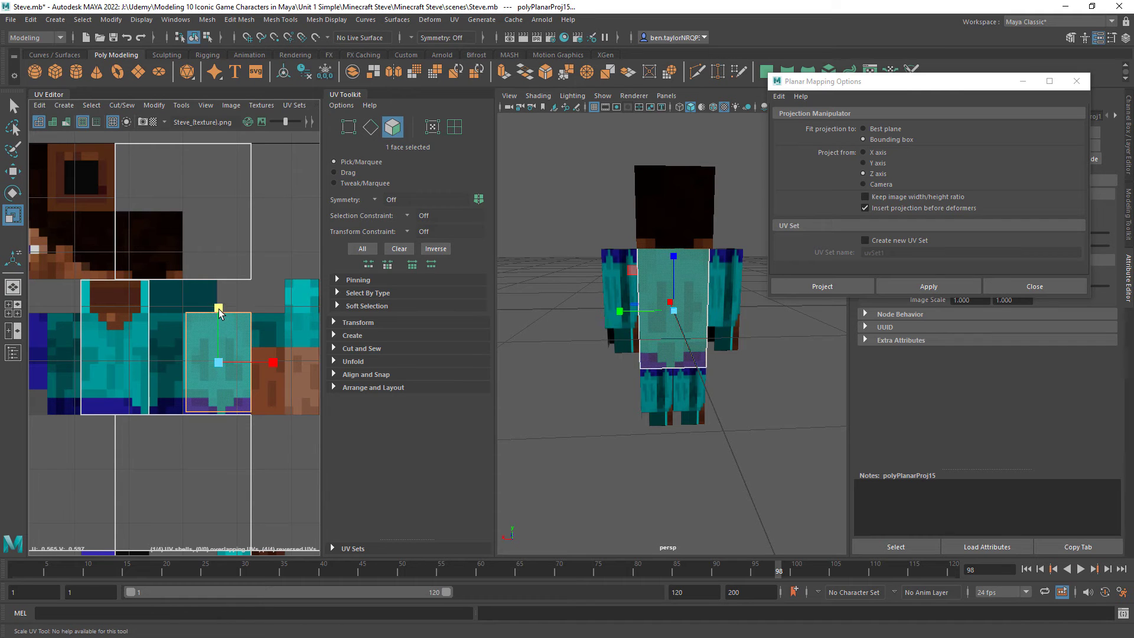
Fine-tune the back-face UV shell's position and height to match the shirt-back area, and clear the selection
key(w)
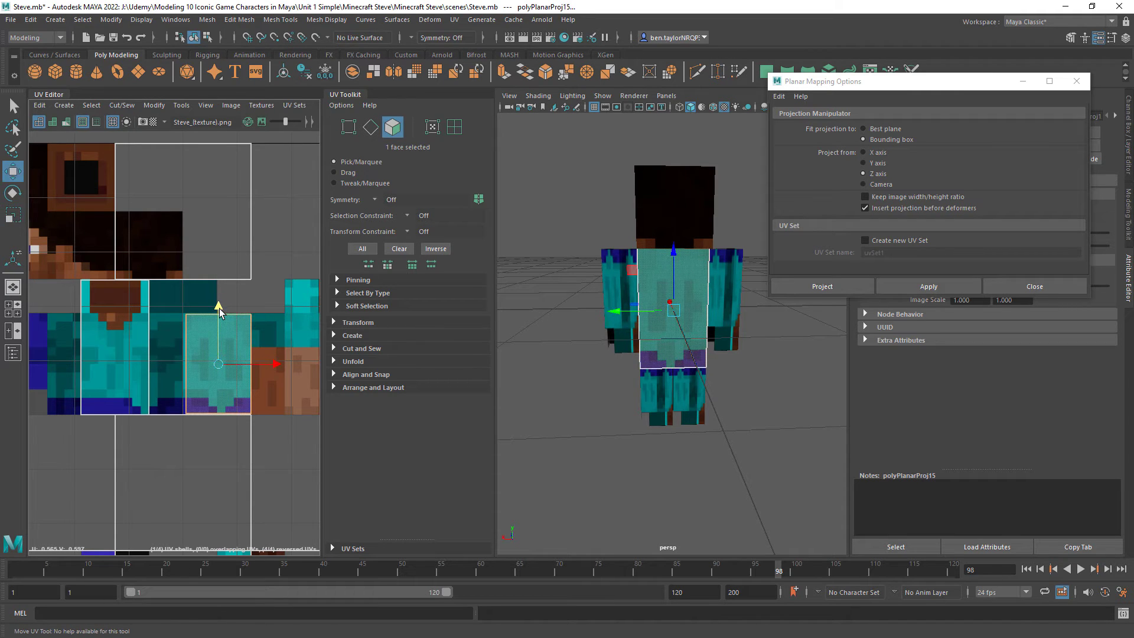
key(r)
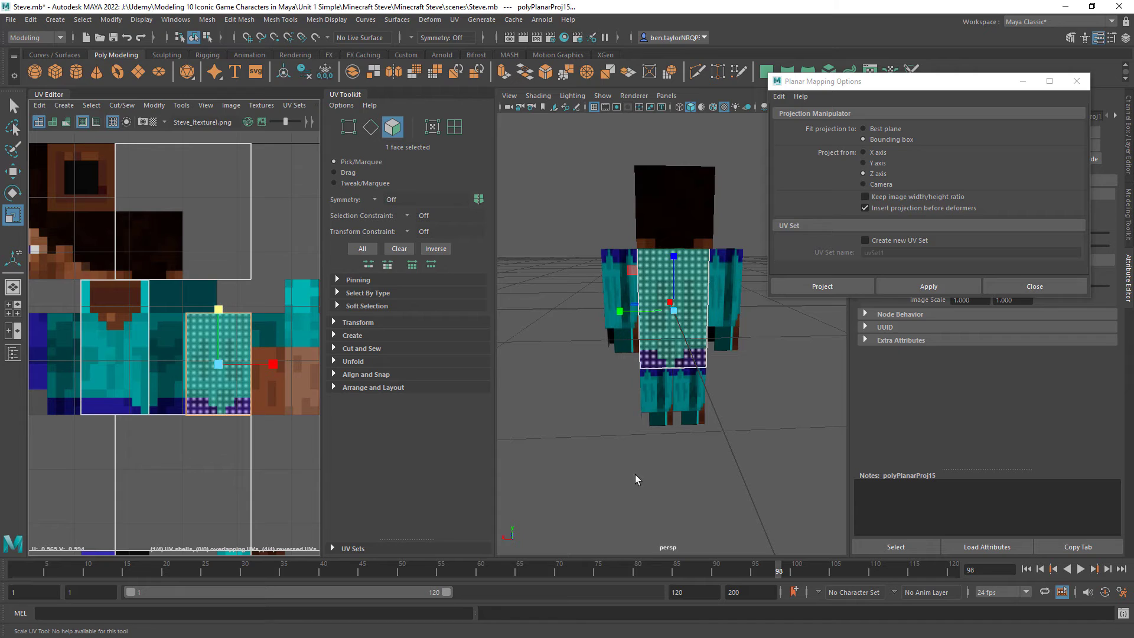
click(666, 492)
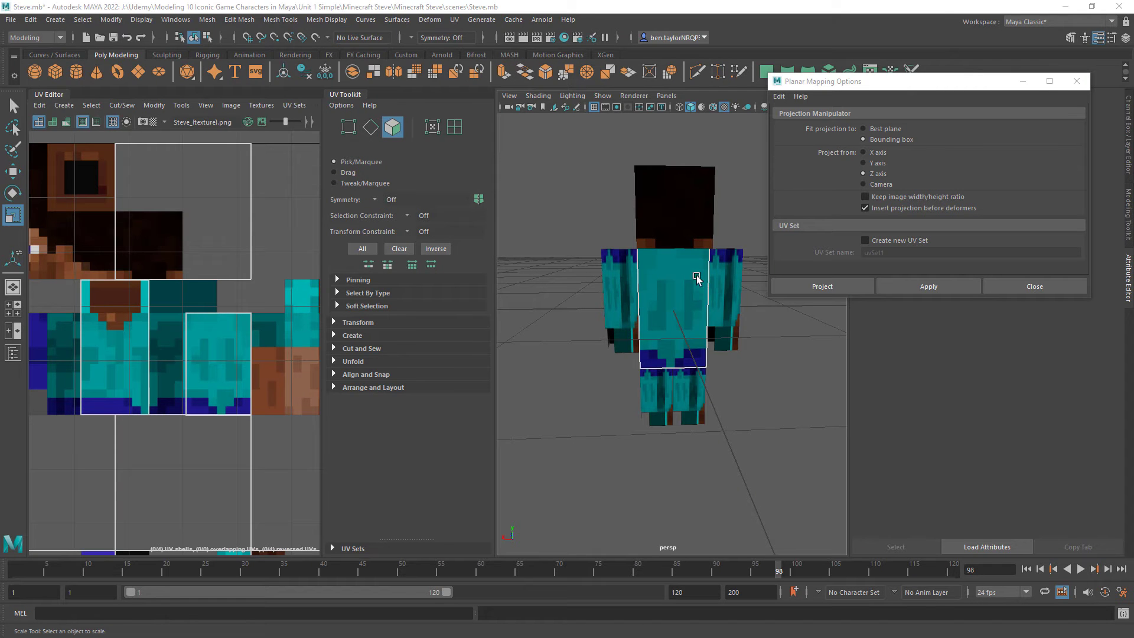
Select the torso face on Steve's left side and move the planar mapping options aside
mouse_move(697, 278)
alt+mouse_down()
mouse_move(679, 313)
mouse_move(769, 317)
mouse_move(609, 307)
mouse_move(768, 302)
mouse_move(735, 282)
mouse_move(713, 292)
alt+mouse_up()
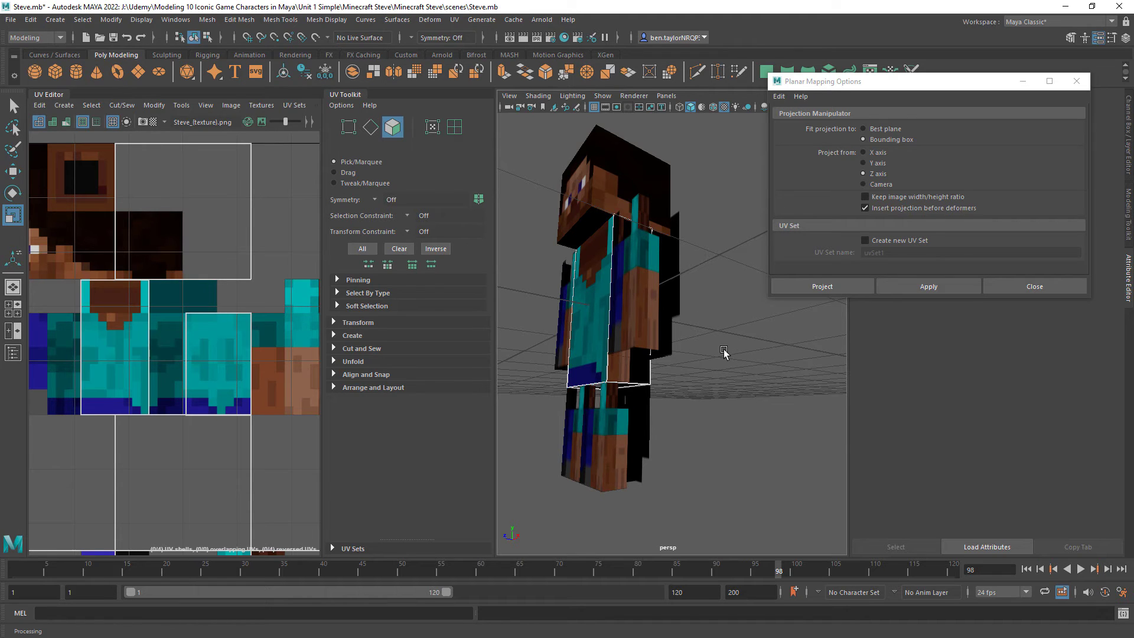
click(647, 373)
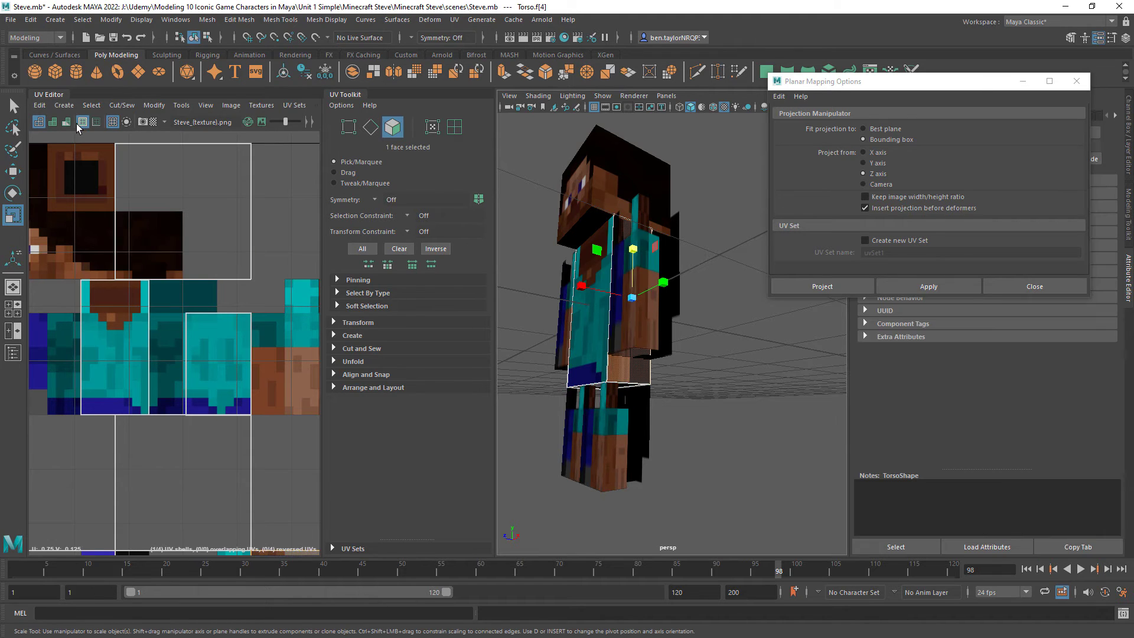
click(65, 106)
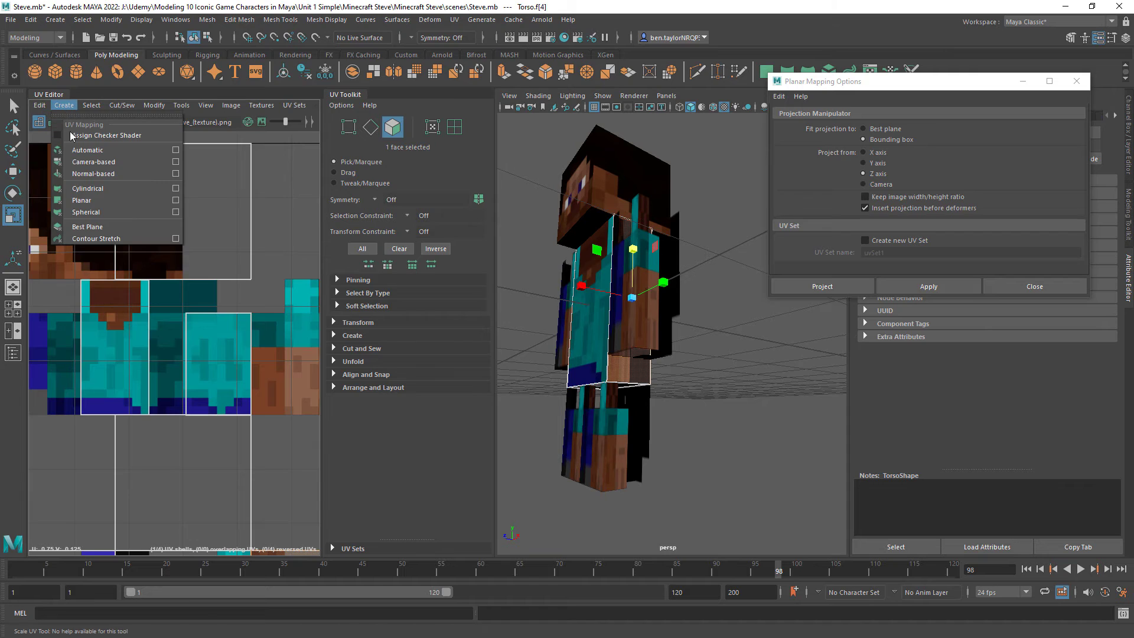
click(176, 202)
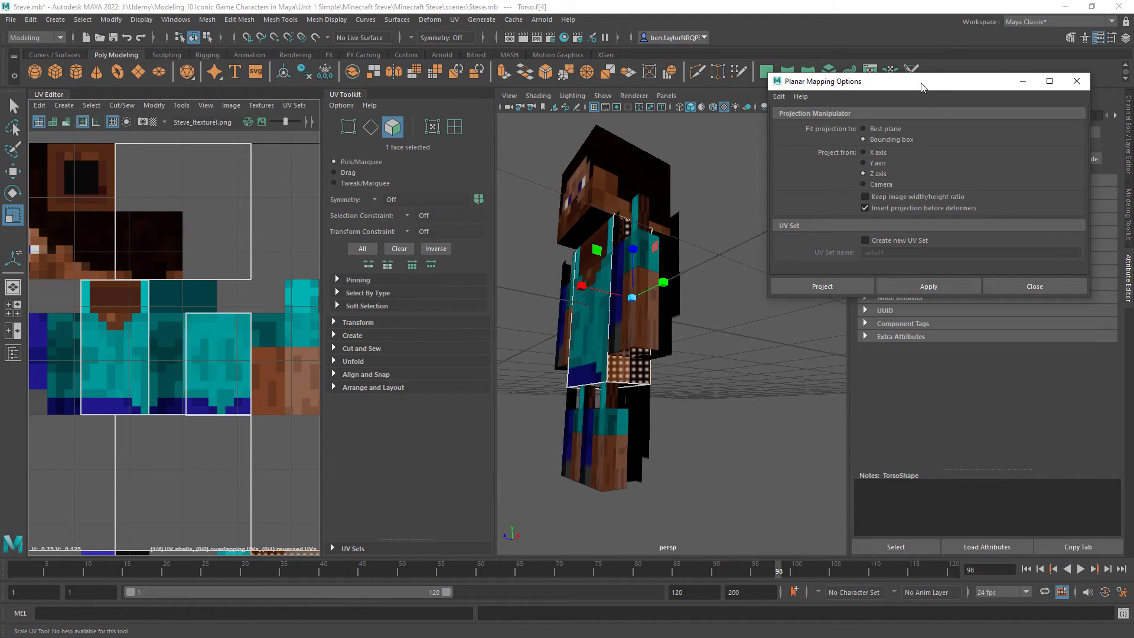
drag(922, 87, 845, 194)
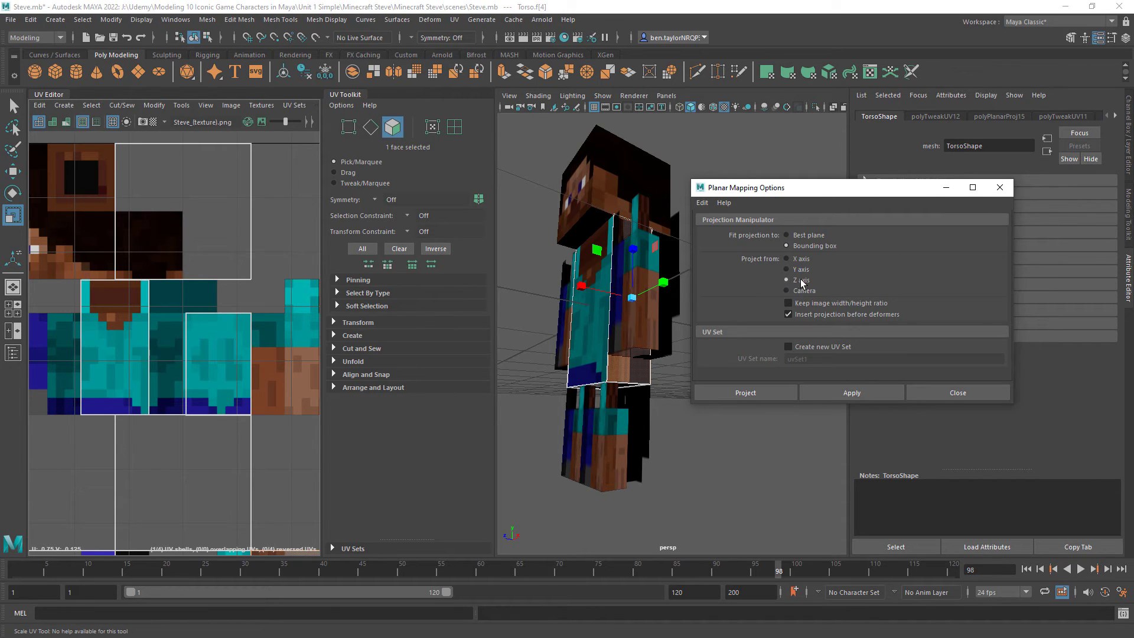
Try a planar UV projection of the side face from the Y axis and widen the resulting shell
click(849, 396)
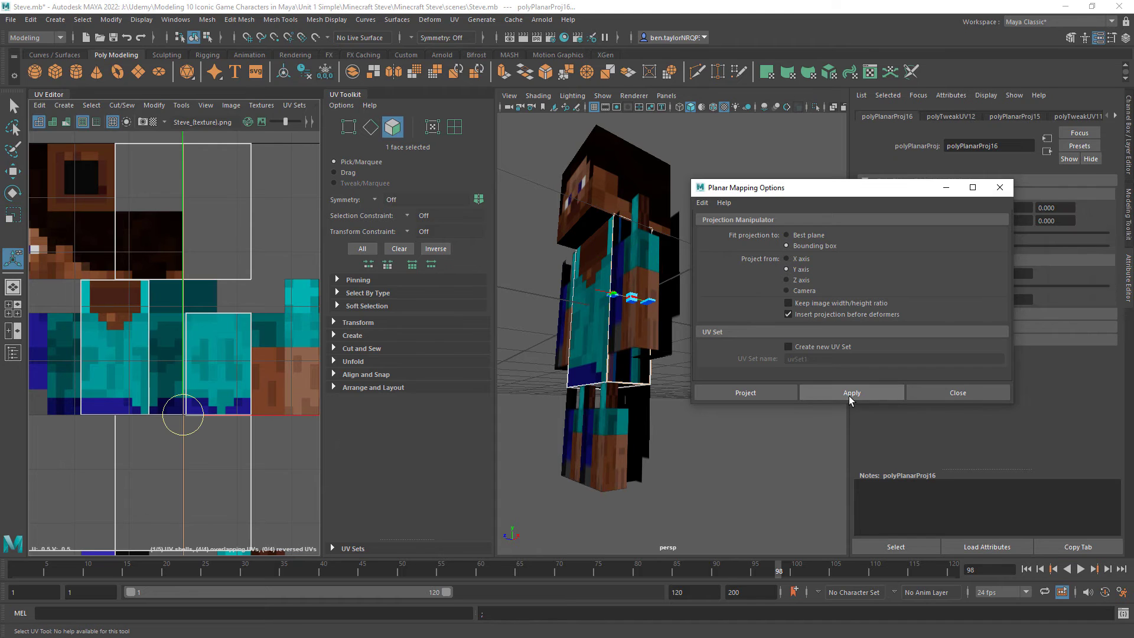
scroll(189, 384, down, 3)
key(r)
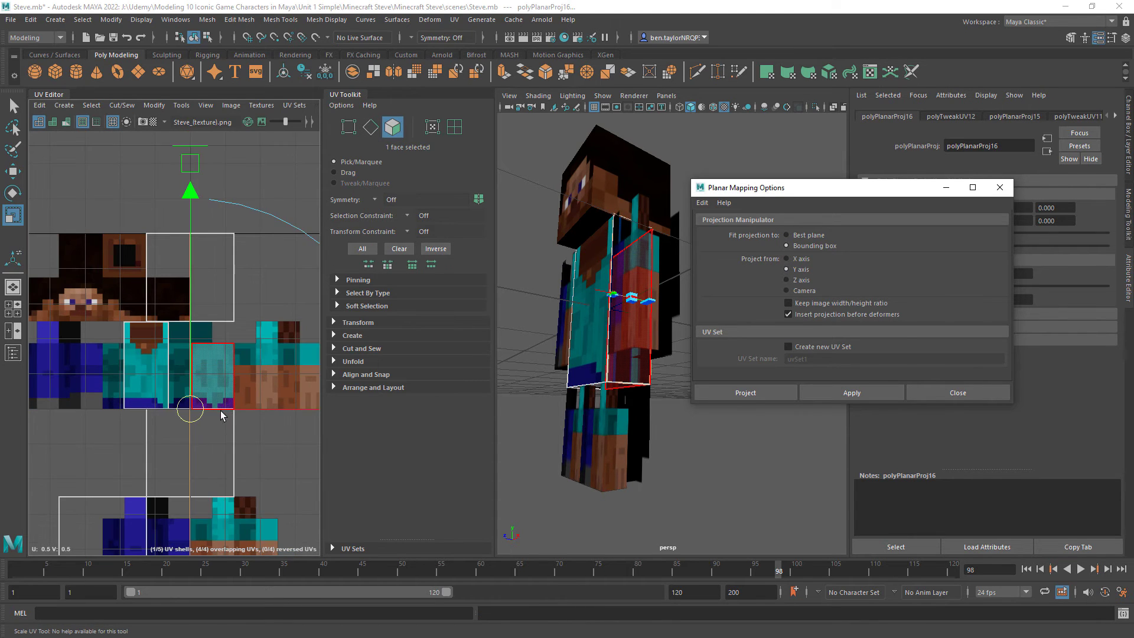
drag(233, 388, 249, 408)
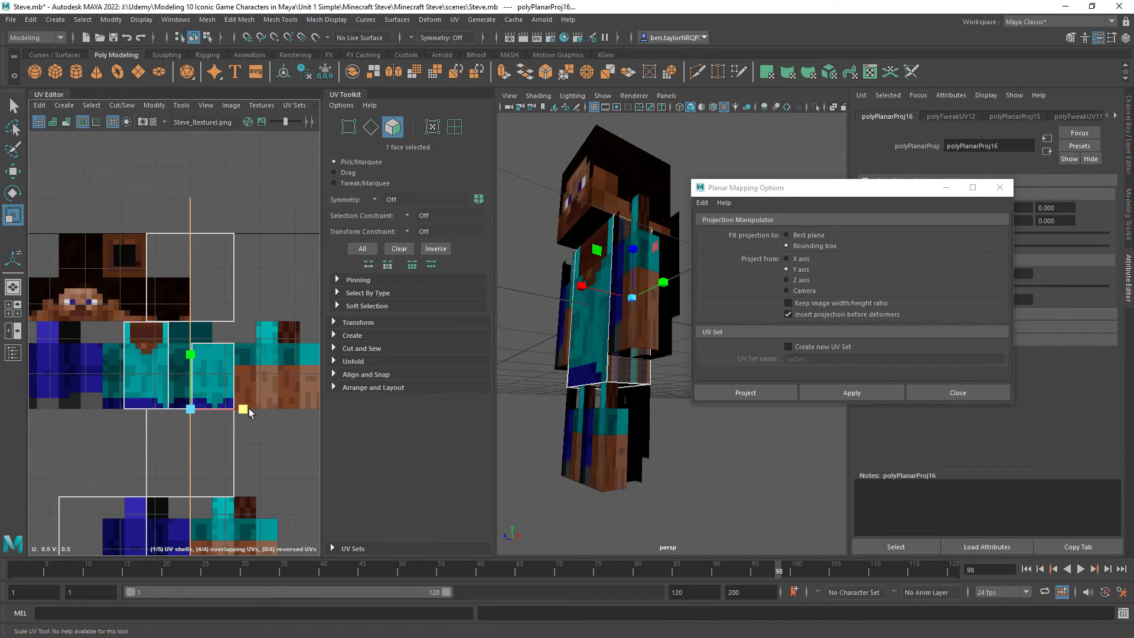
Apply a planar UV projection from the X axis to the left side face, fitted to the bounding box
click(787, 259)
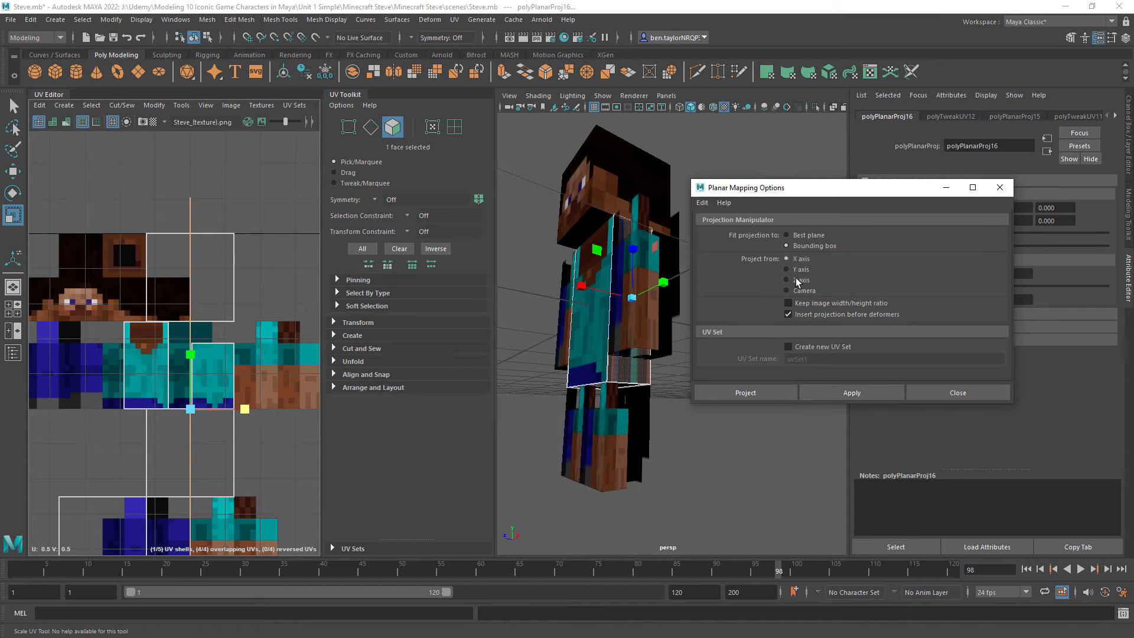
click(841, 394)
scroll(206, 365, down, 3)
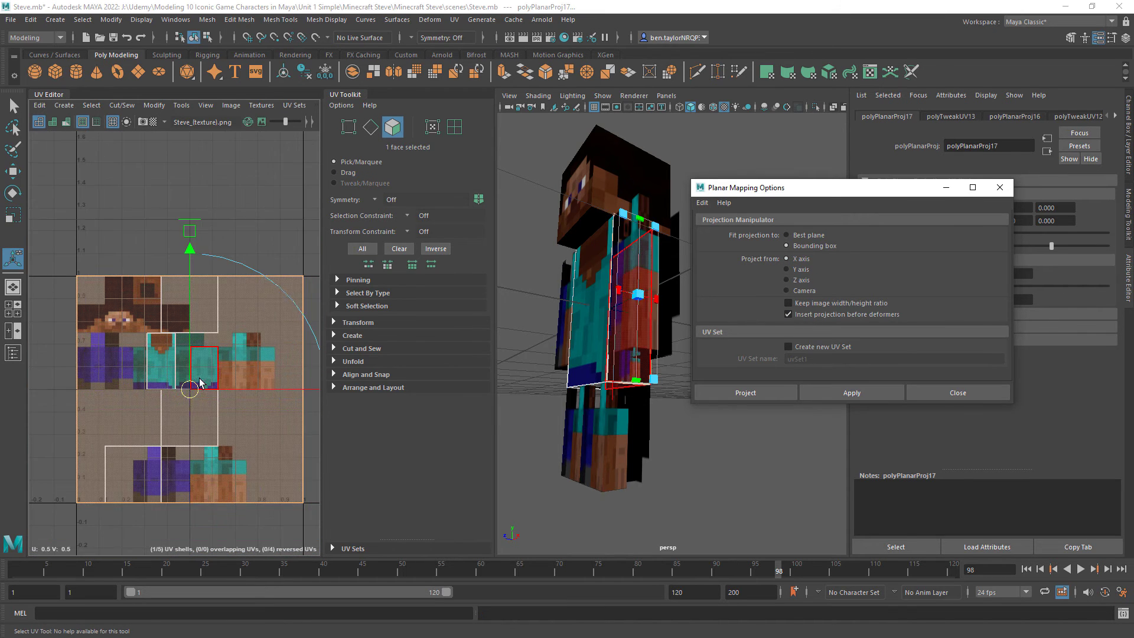
Scale the left side face's UV shell down to a tall, narrow strip
key(r)
middle_drag(212, 404, 207, 406)
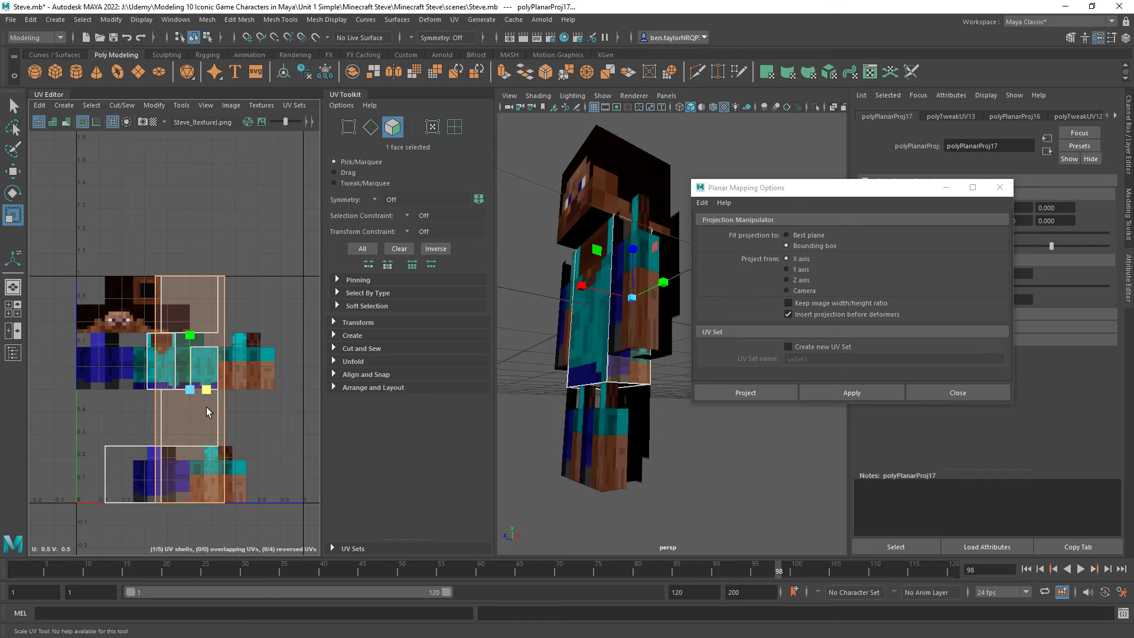
drag(190, 336, 190, 366)
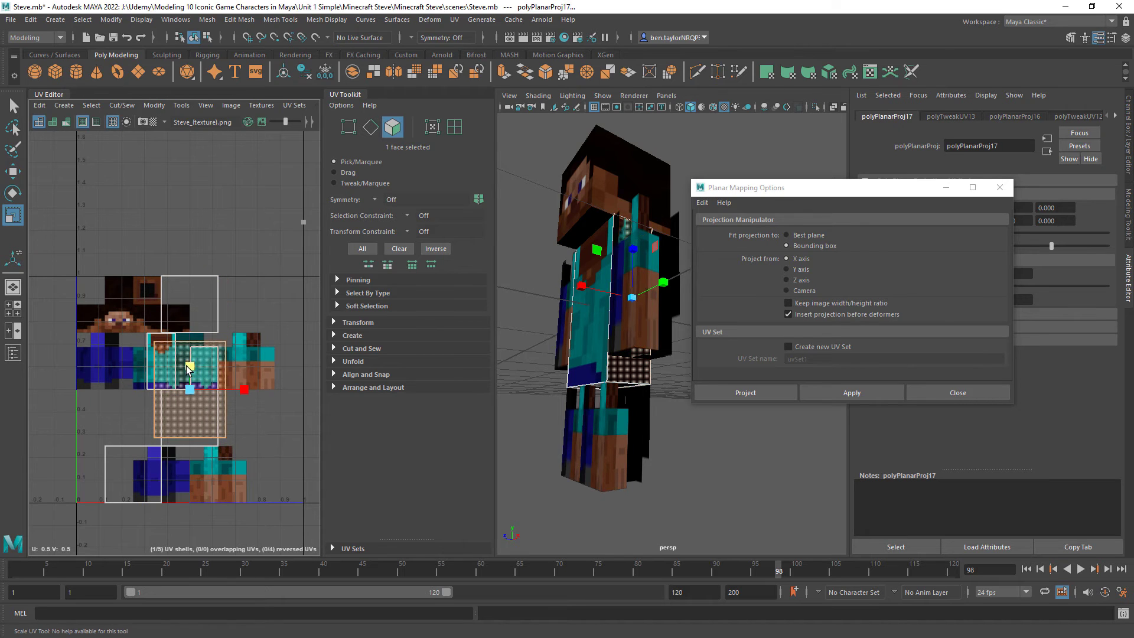
drag(244, 390, 207, 398)
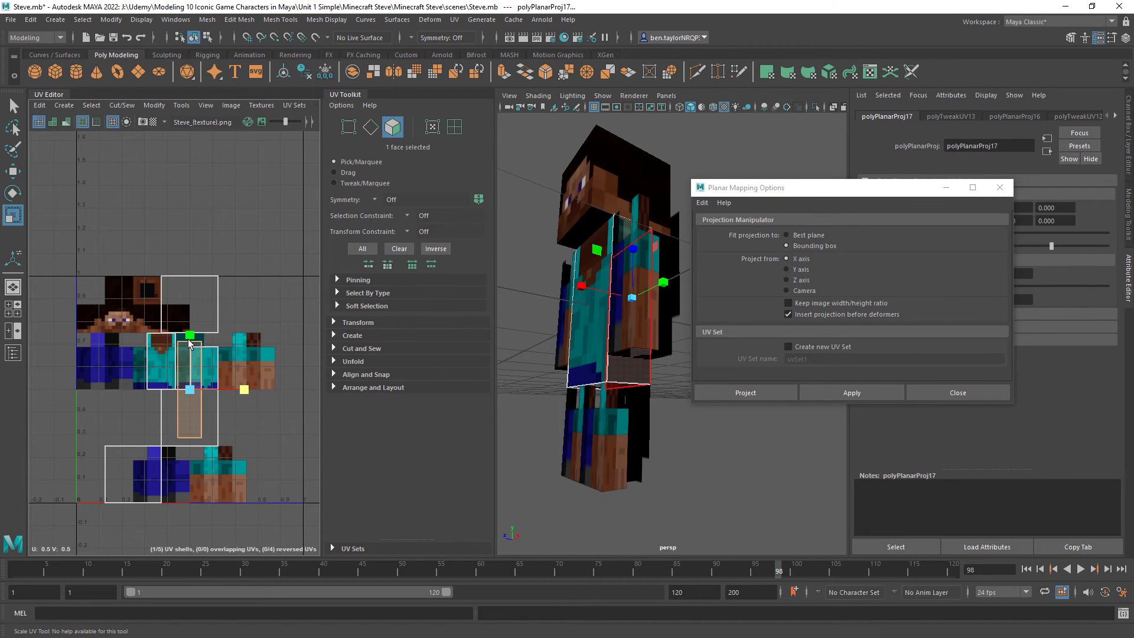
drag(190, 335, 190, 362)
drag(242, 388, 221, 394)
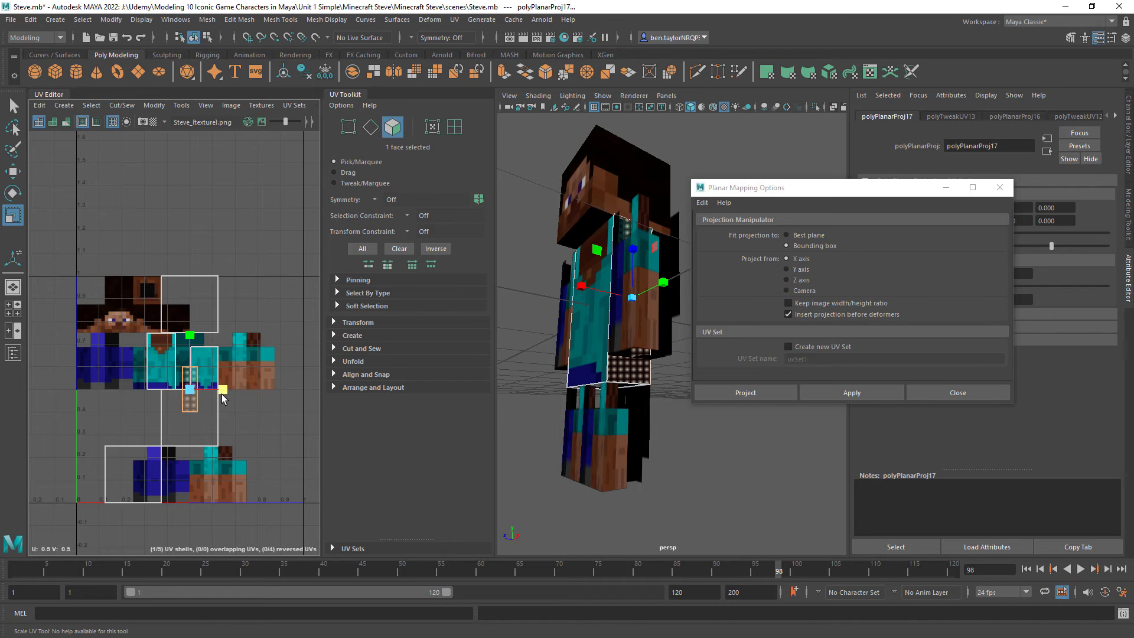
drag(189, 335, 190, 322)
scroll(217, 392, up, 4)
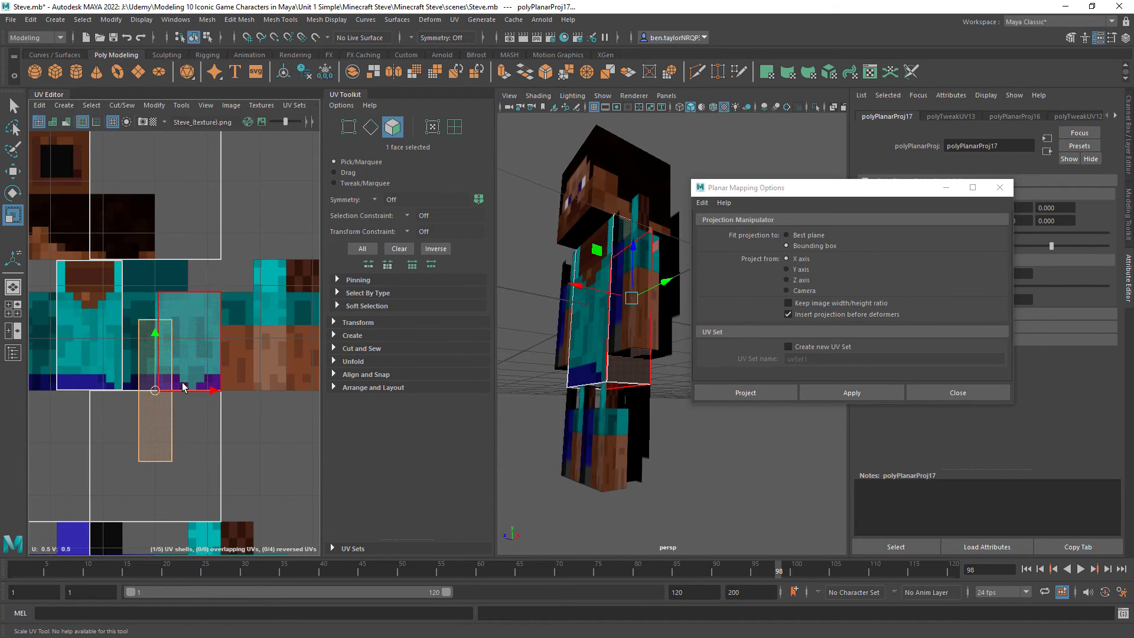
Move the narrow shell between the shirt-front and shirt-back areas and fit its height and width to the dark teal strip
key(w)
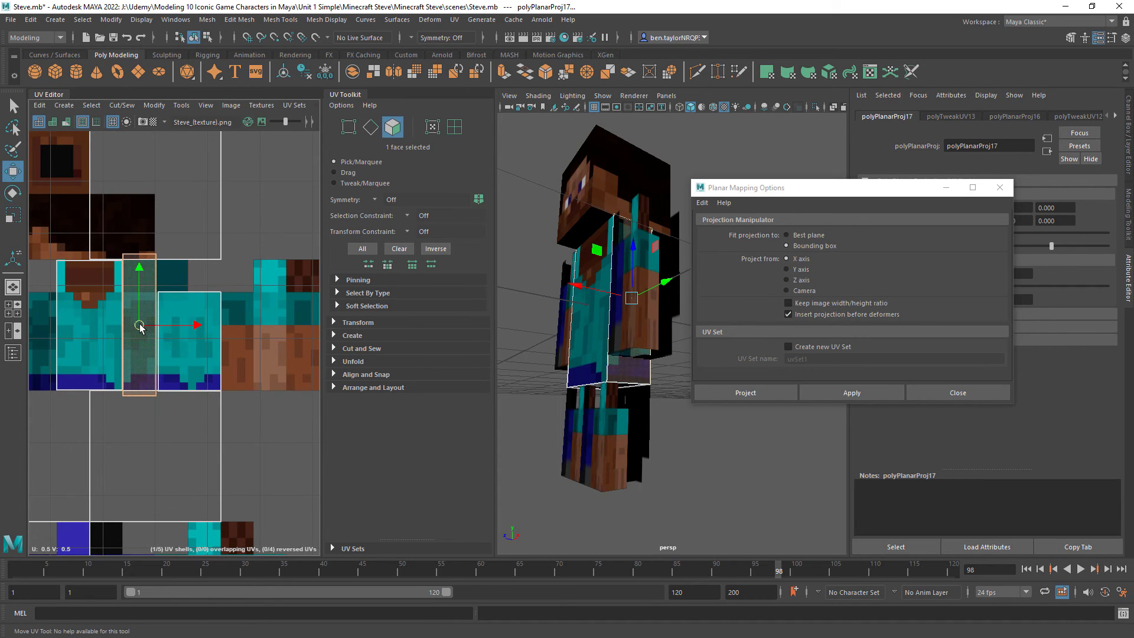
key(r)
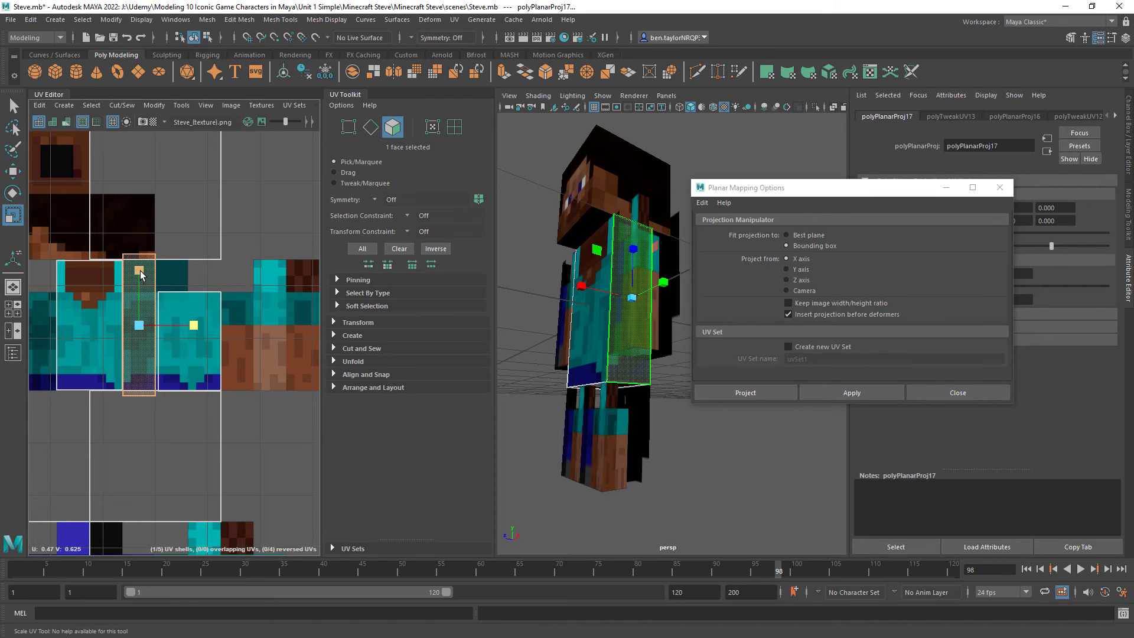
drag(140, 270, 140, 273)
key(w)
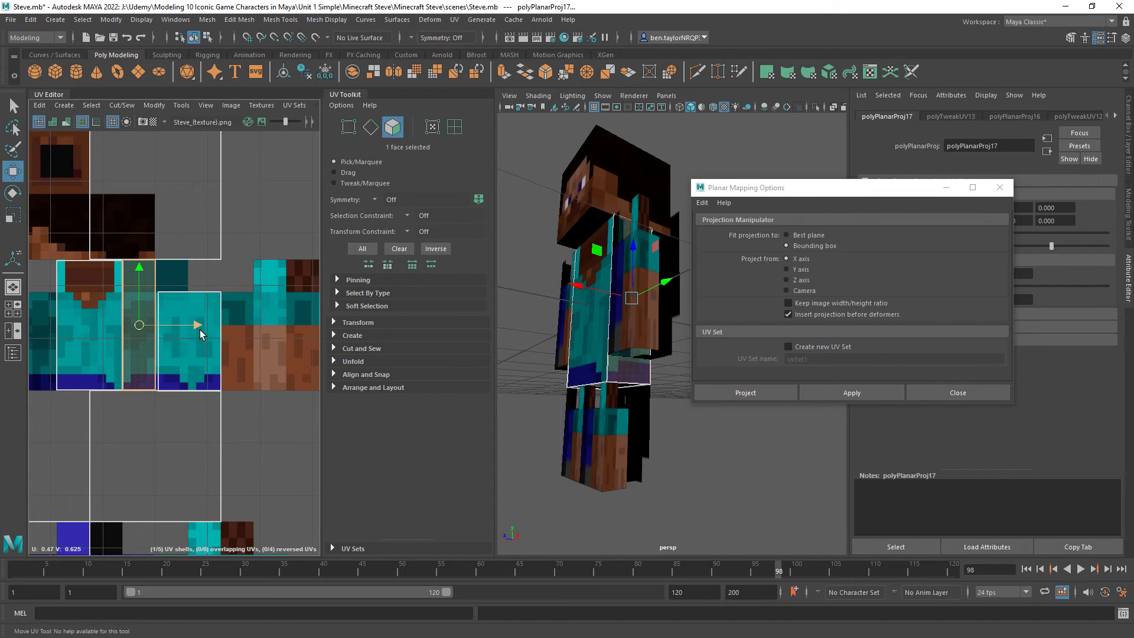
drag(197, 325, 198, 328)
key(r)
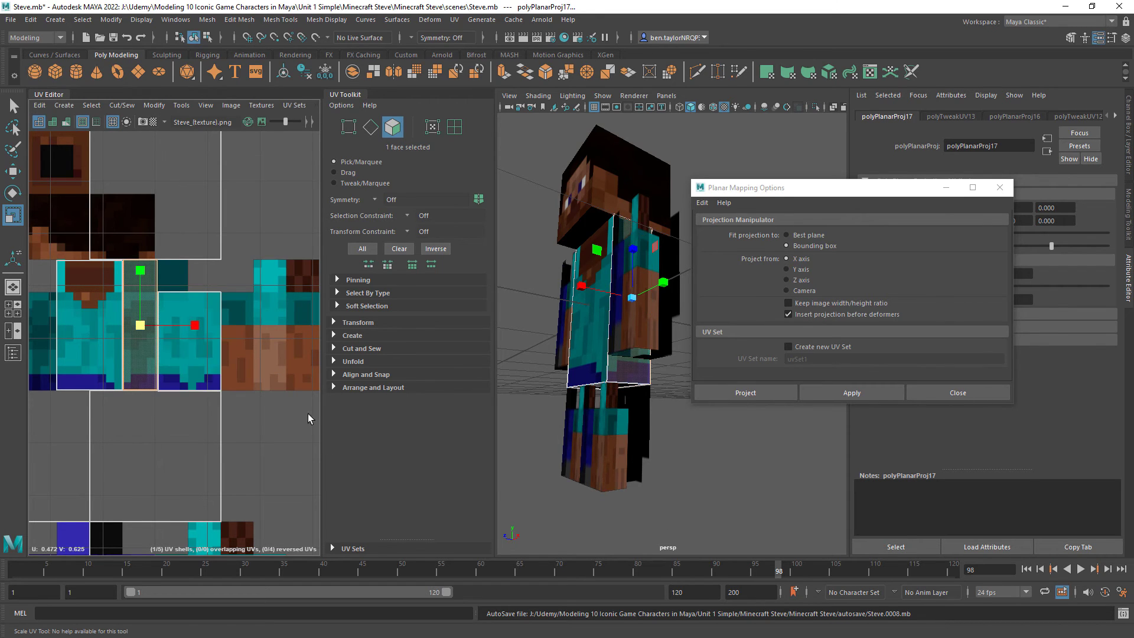
Select the torso face on Steve's right side and apply a planar UV projection from the X axis
alt+drag(705, 453, 666, 462)
click(582, 337)
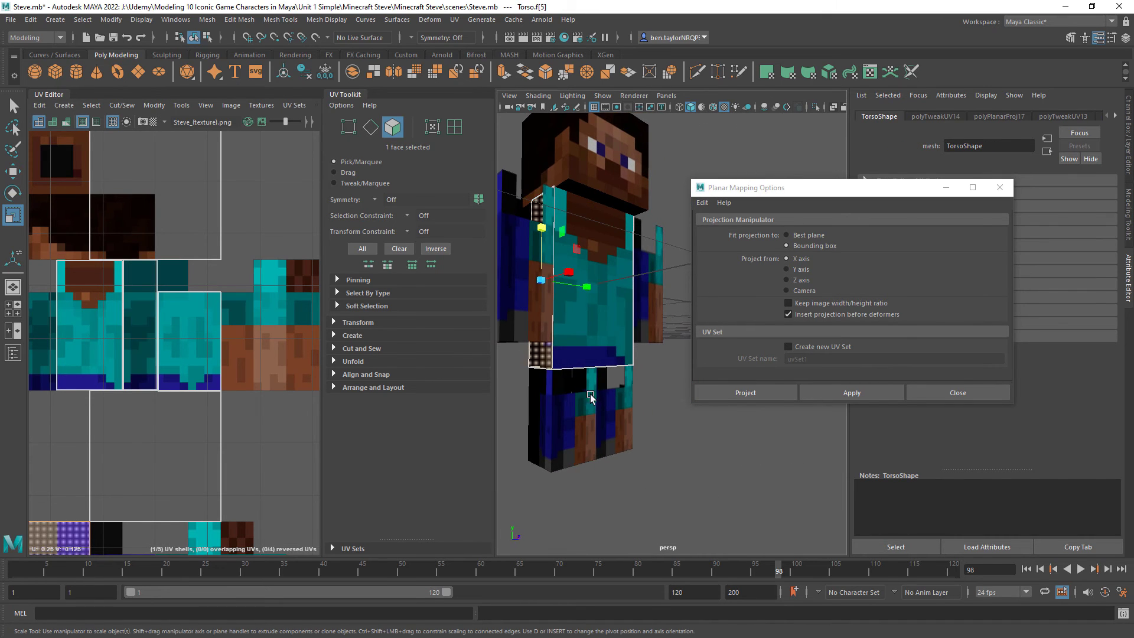
click(838, 396)
scroll(155, 385, down, 5)
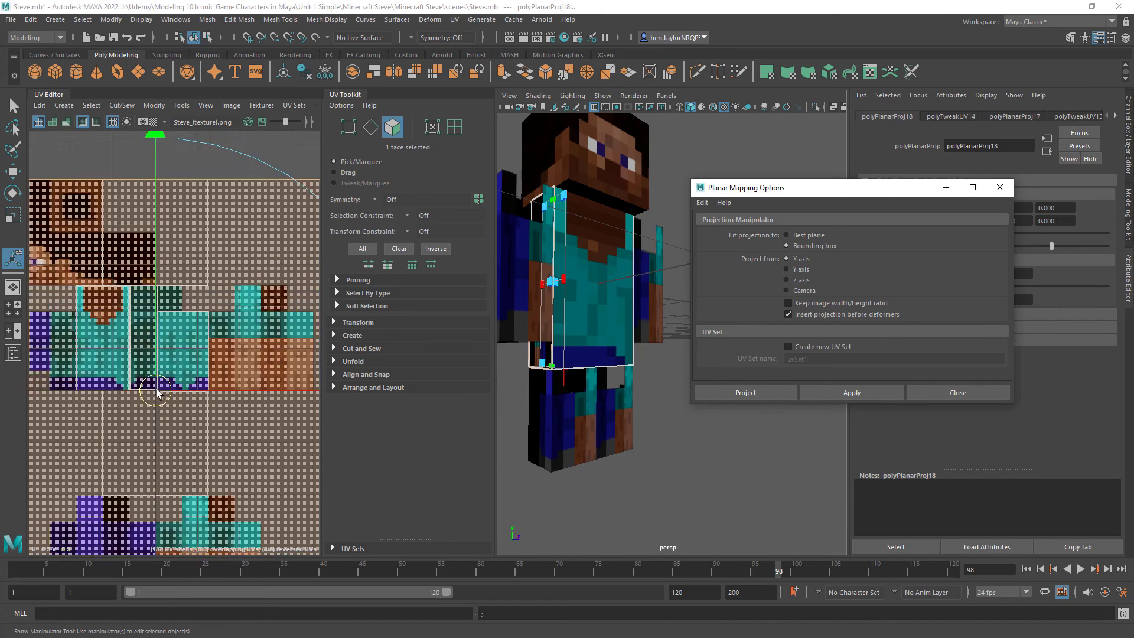
scroll(171, 389, down, 2)
Scale the right side face's UV shell down and place it over the dark teal strip between the blue texture and shirt front
key(r)
drag(217, 390, 125, 369)
key(w)
key(r)
drag(124, 310, 124, 277)
scroll(127, 354, up, 5)
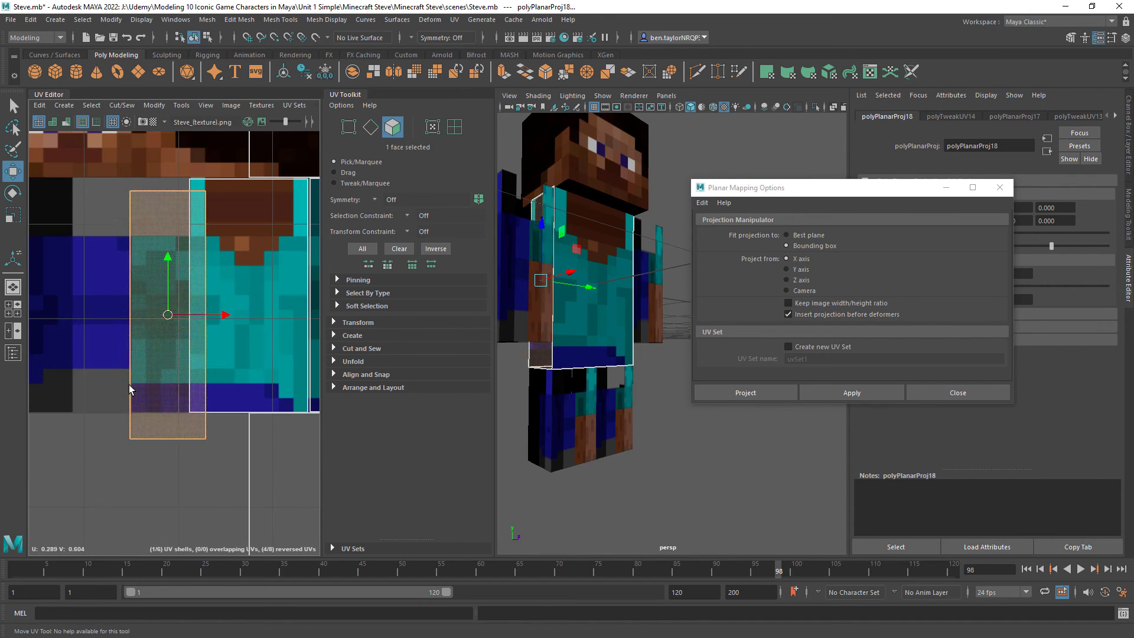
drag(132, 388, 208, 318)
key(w)
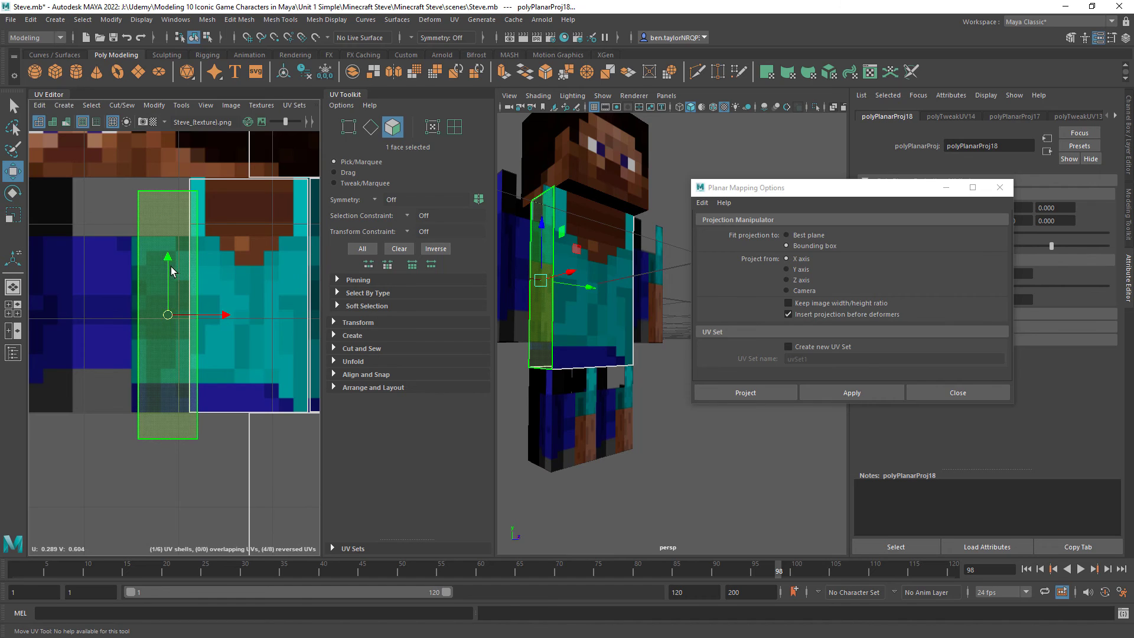
key(r)
drag(169, 260, 200, 279)
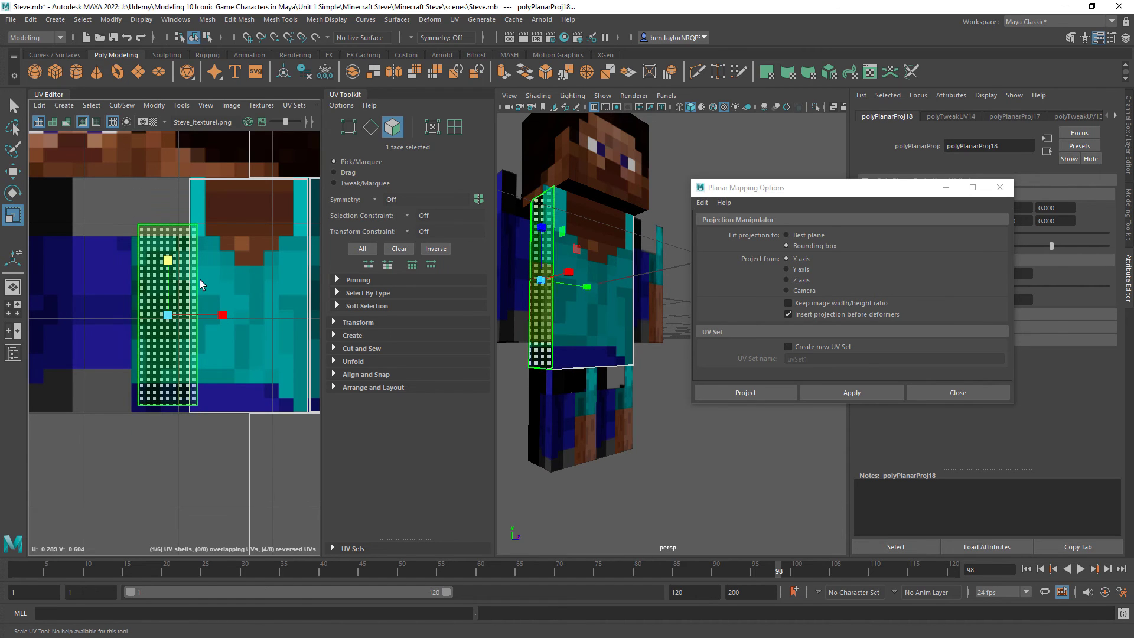
Fine-tune the right side shell's position, width and height to match the dark teal strip, clear the selection and check the torso
key(w)
drag(227, 318, 219, 320)
drag(162, 263, 162, 270)
key(r)
drag(217, 322, 214, 325)
drag(163, 268, 163, 270)
key(w)
drag(163, 272, 162, 270)
key(r)
key(w)
key(r)
click(247, 444)
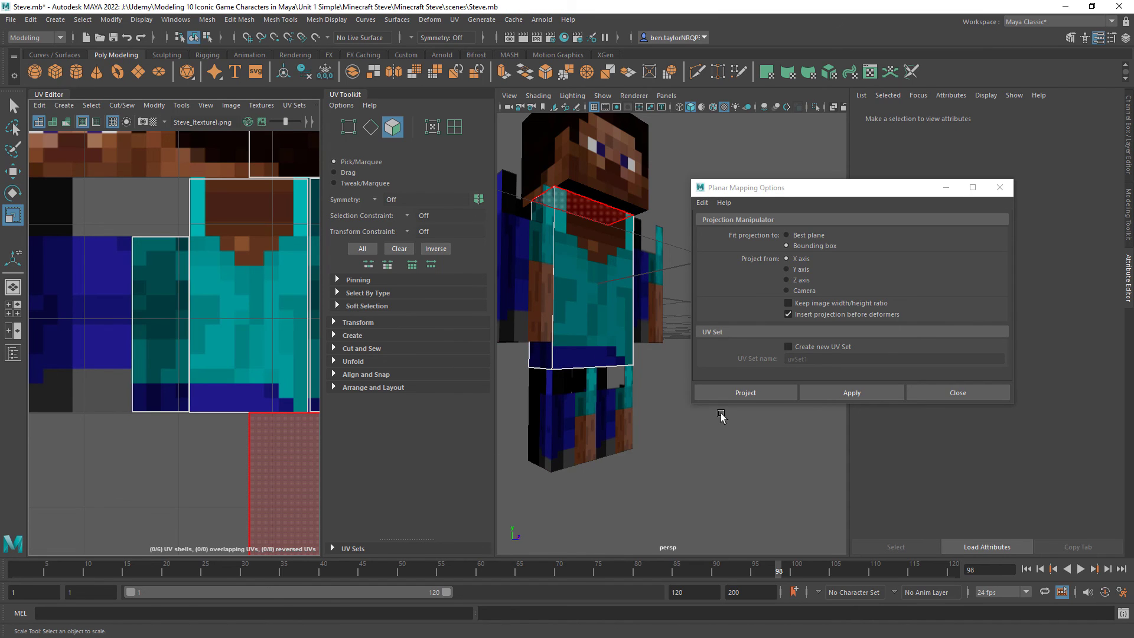
alt+drag(718, 415, 645, 346)
alt+drag(666, 386, 630, 491)
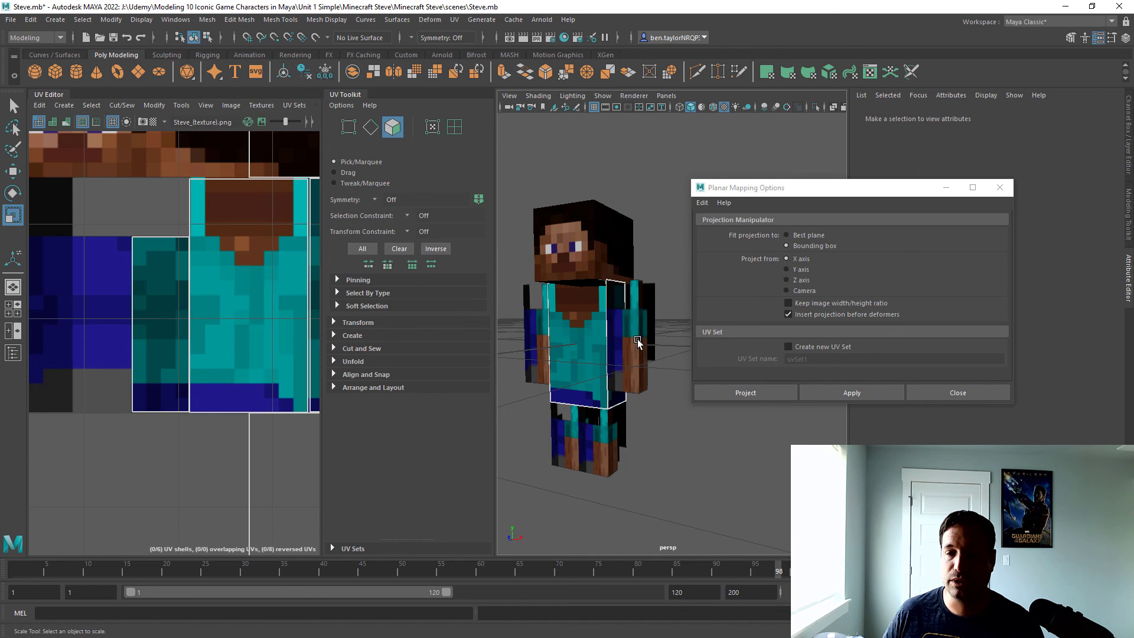